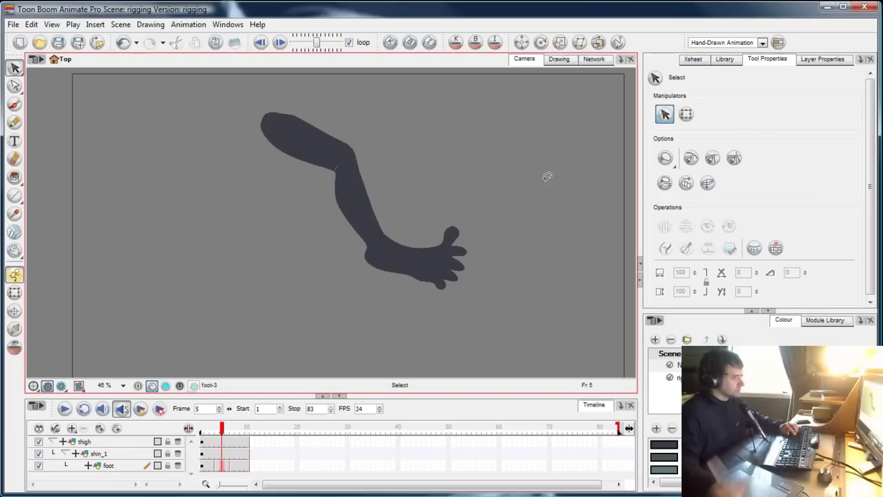
Step: Delete the thigh, shin_1 and foot layers together with their drawing files and element folders
key(ctrl+a)
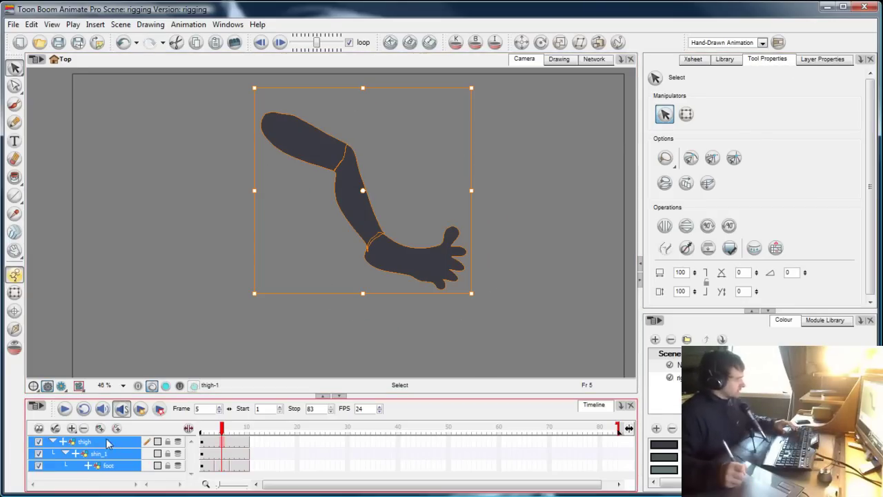
key(Escape)
click(117, 465)
key(ctrl+a)
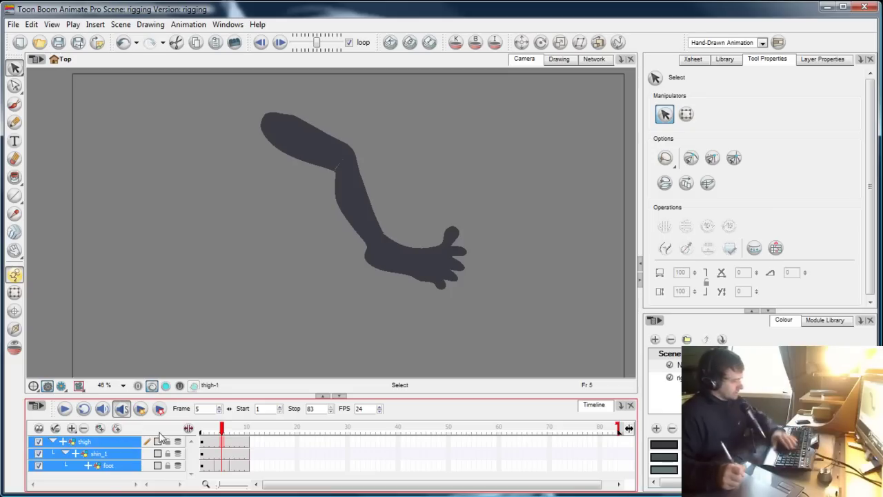
key(Delete)
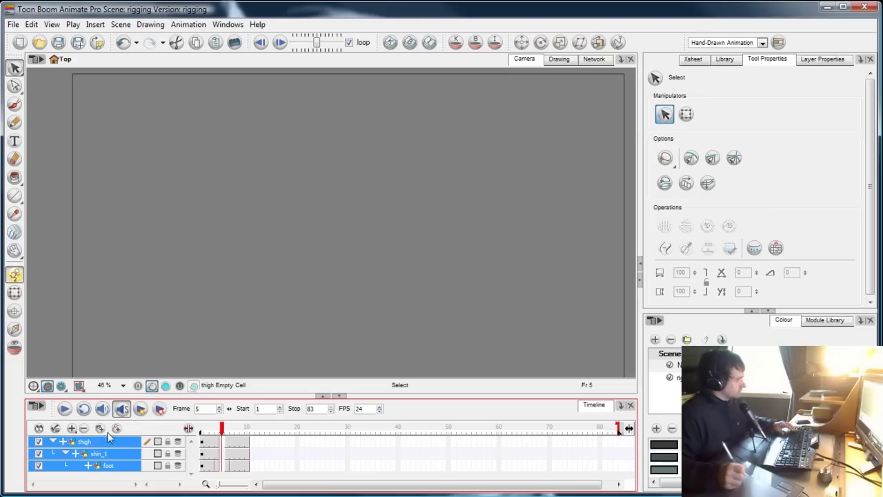
click(84, 428)
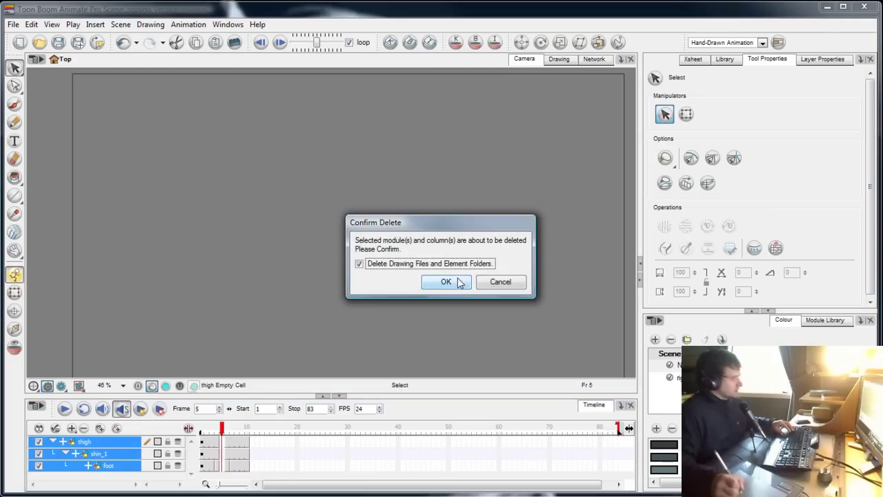
click(460, 283)
Step: Add a drawing layer and brush a closed outline of a bent arm with an open hand on frame 1
click(102, 429)
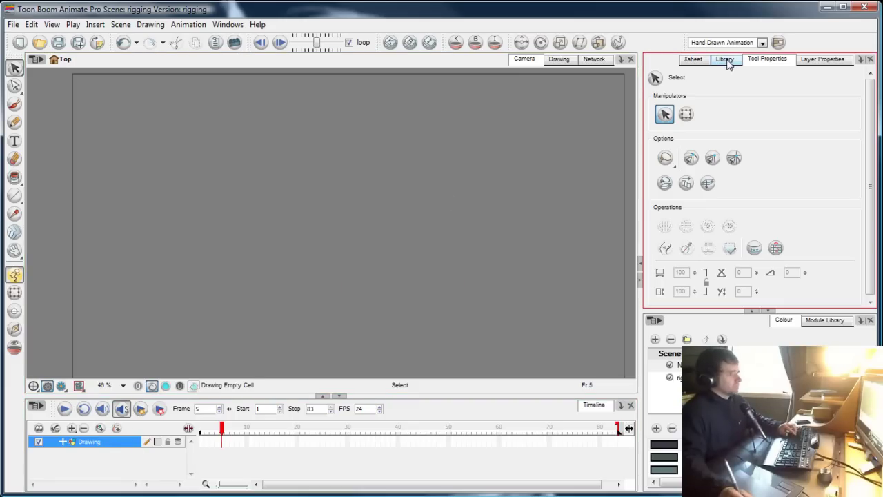
drag(222, 427, 201, 429)
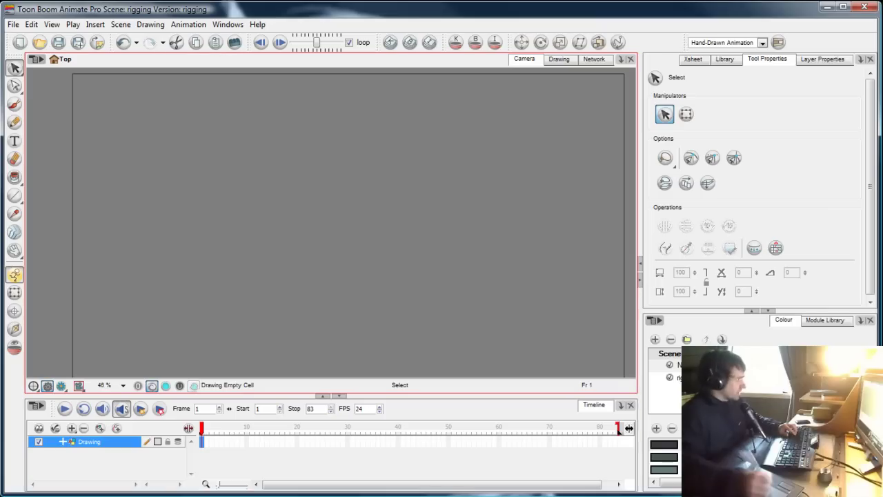
click(14, 103)
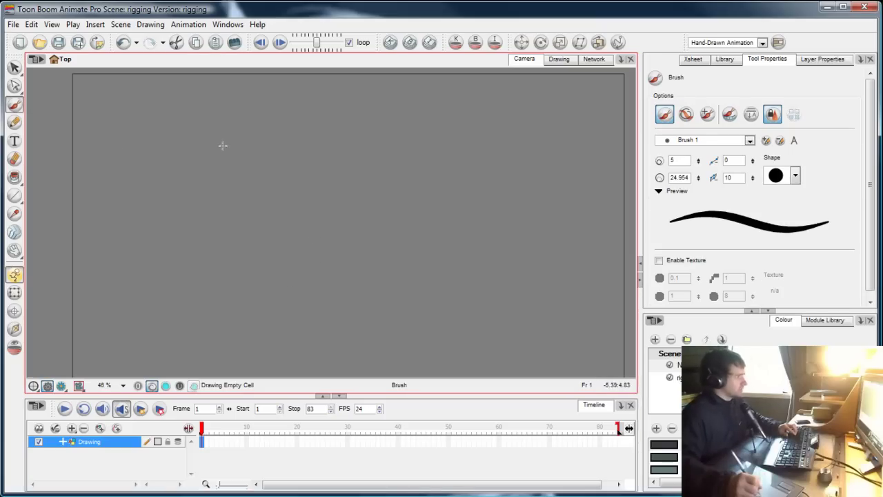
drag(220, 121, 243, 142)
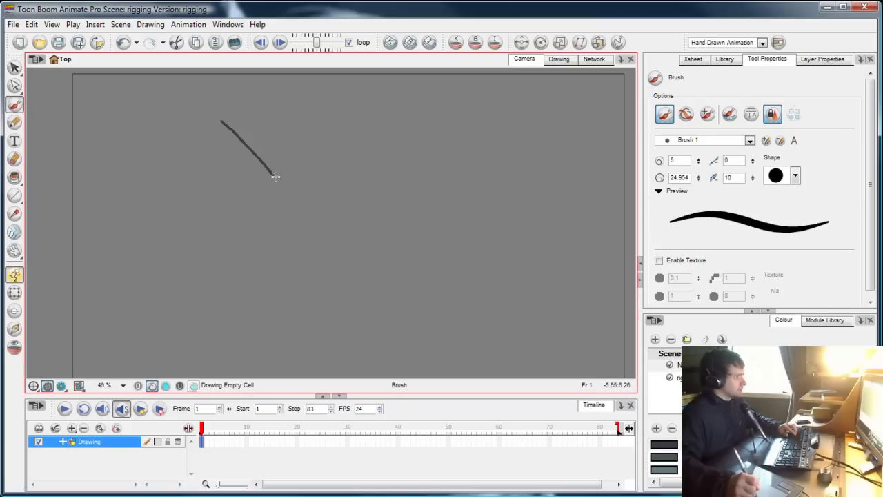
drag(276, 176, 384, 181)
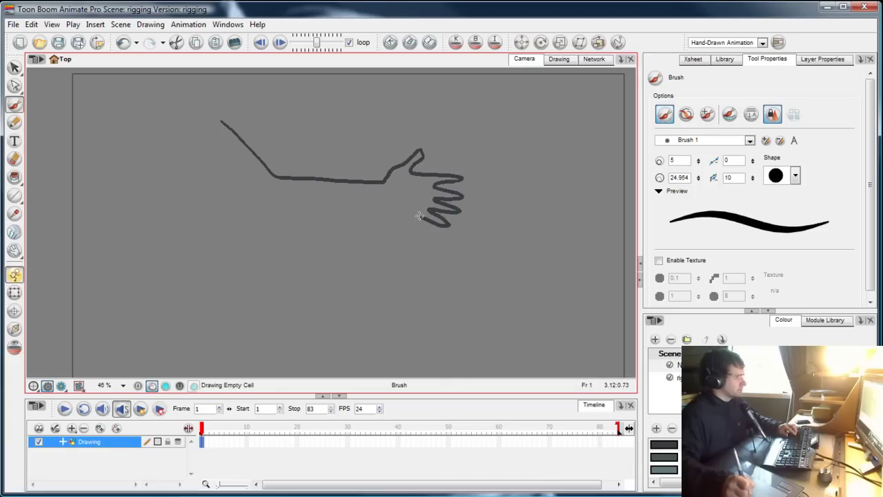
mouse_move(334, 200)
mouse_down()
mouse_move(253, 196)
mouse_move(199, 146)
mouse_move(209, 114)
mouse_up()
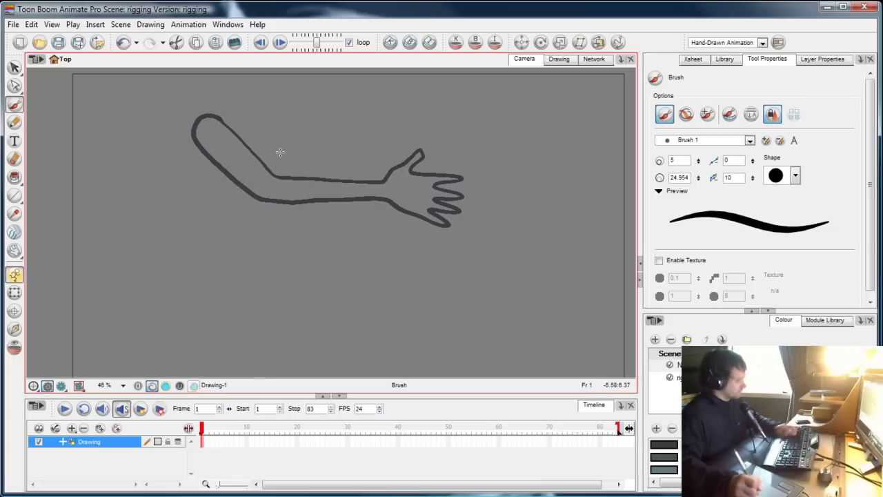
Step: Cut the hand off the arm at the wrist with the Cutter and make it a symbol named handyHandHand, cutting the artwork from its source
drag(15, 69, 57, 87)
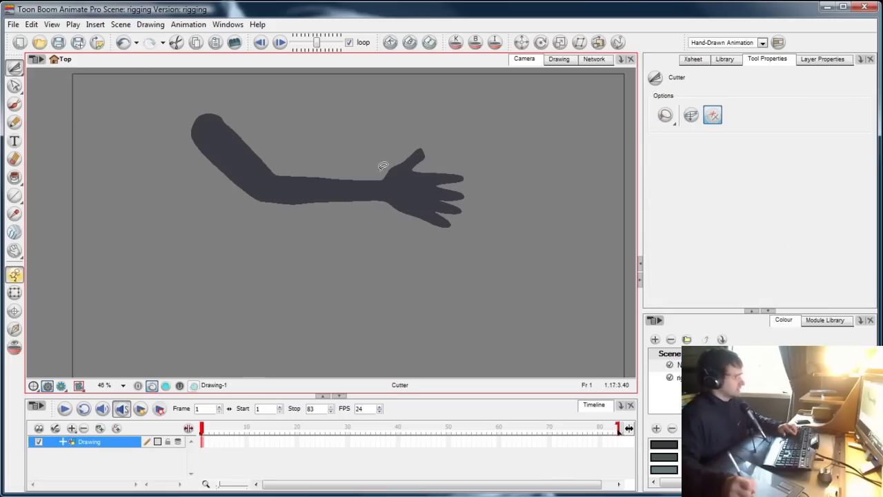
mouse_move(384, 165)
mouse_down()
mouse_move(411, 235)
mouse_move(456, 120)
mouse_move(383, 163)
mouse_up()
key(F8)
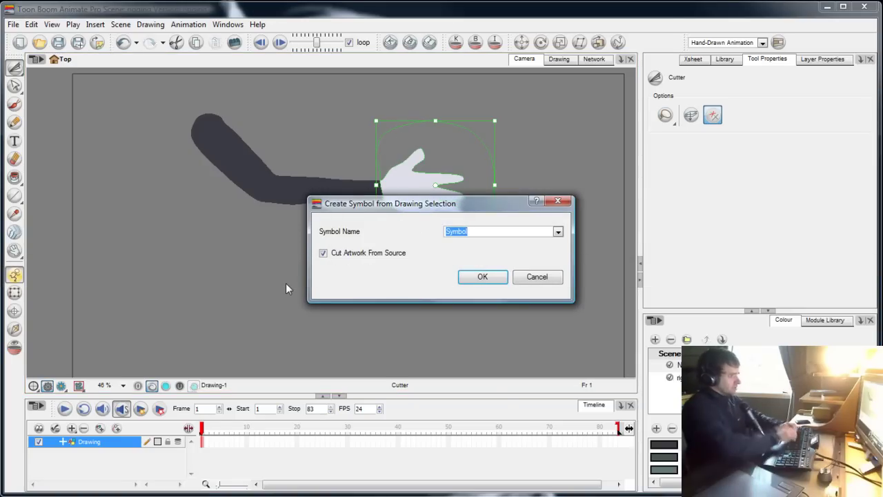
text(handy)
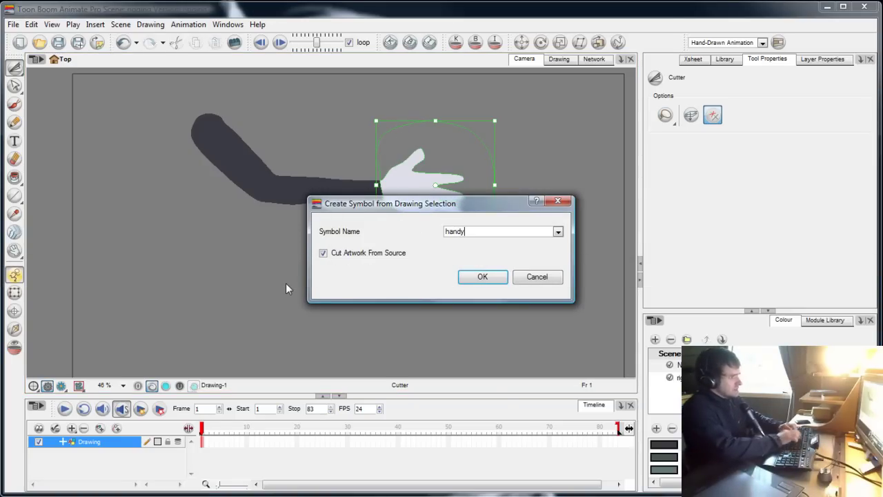
text(HandHand)
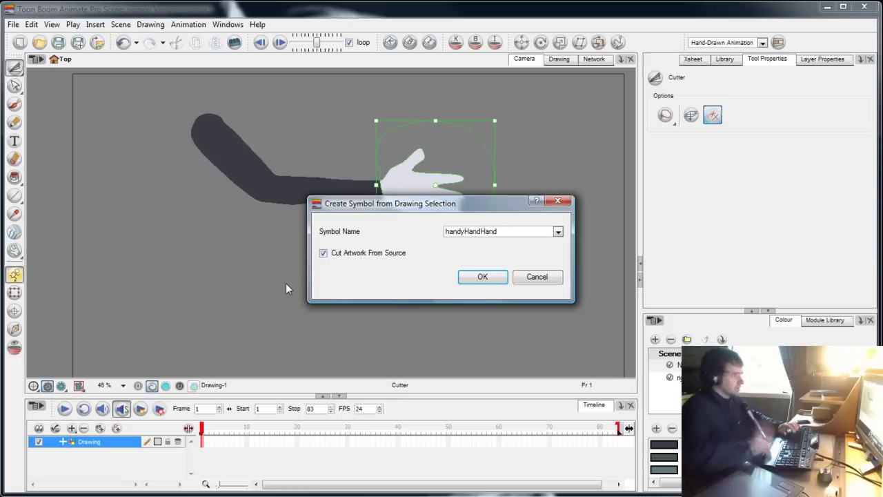
click(481, 277)
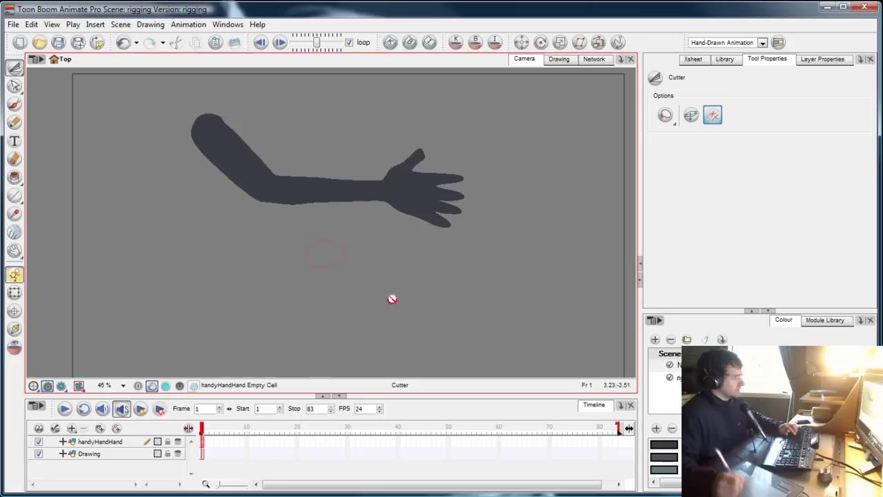
Step: Check the handyHandHand symbol on its layer and preview it in the library
click(202, 443)
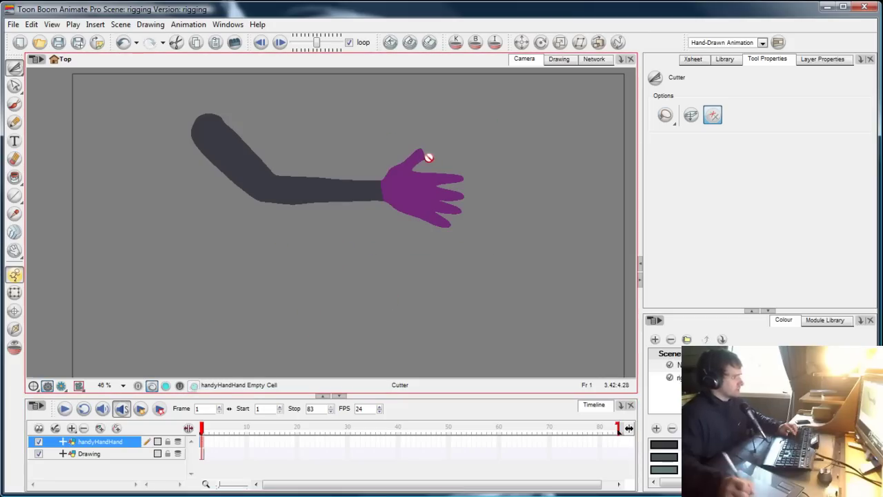
click(724, 59)
click(819, 74)
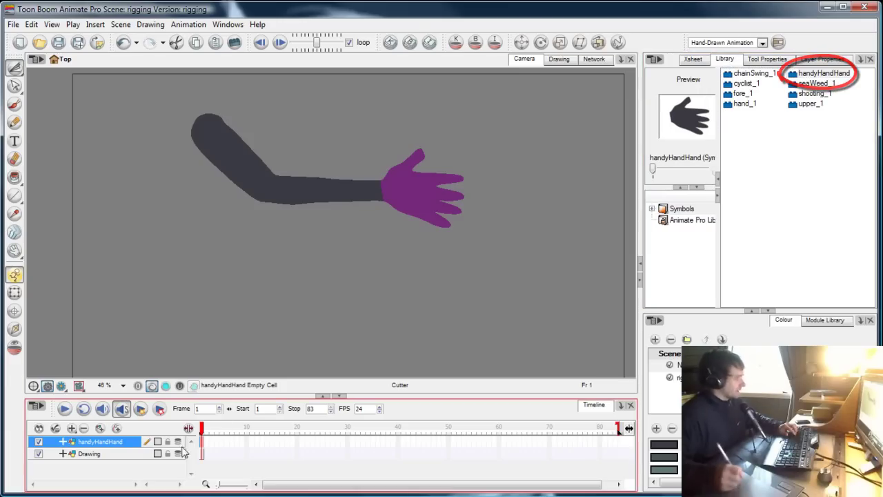
click(766, 59)
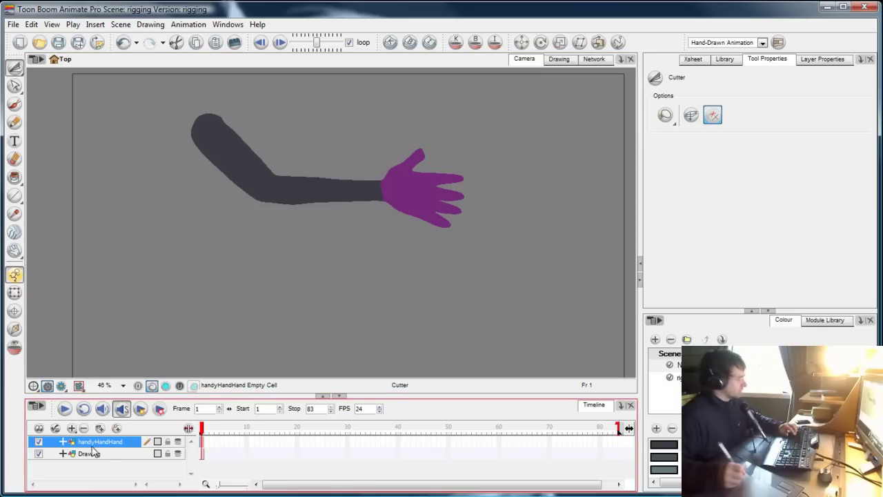
Step: Hide the handyHandHand layer, then cut the forearm at the elbow on the Drawing layer and make it a symbol named foreyForeFore
click(38, 441)
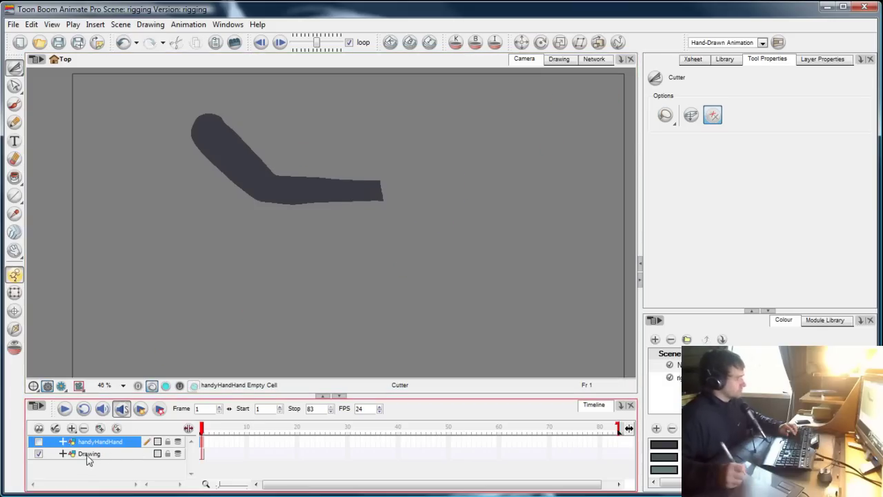
click(87, 455)
click(15, 68)
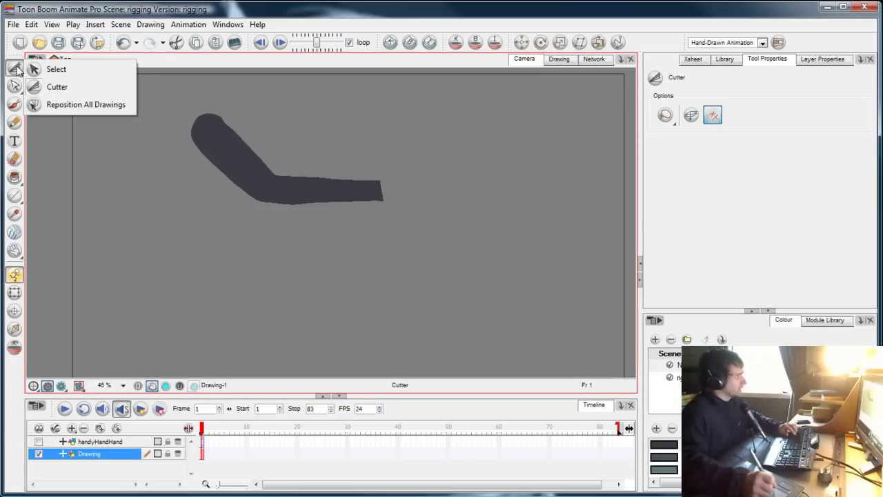
click(40, 87)
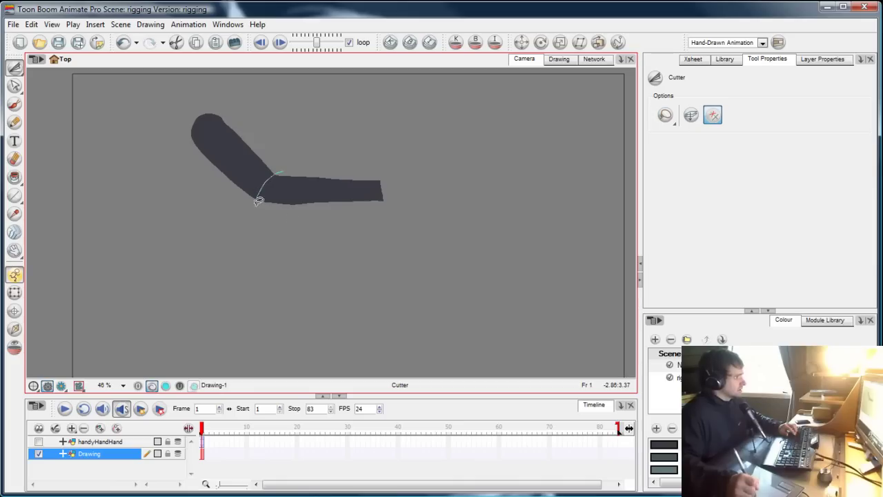
mouse_move(259, 201)
mouse_down()
mouse_move(391, 152)
mouse_move(321, 154)
mouse_up()
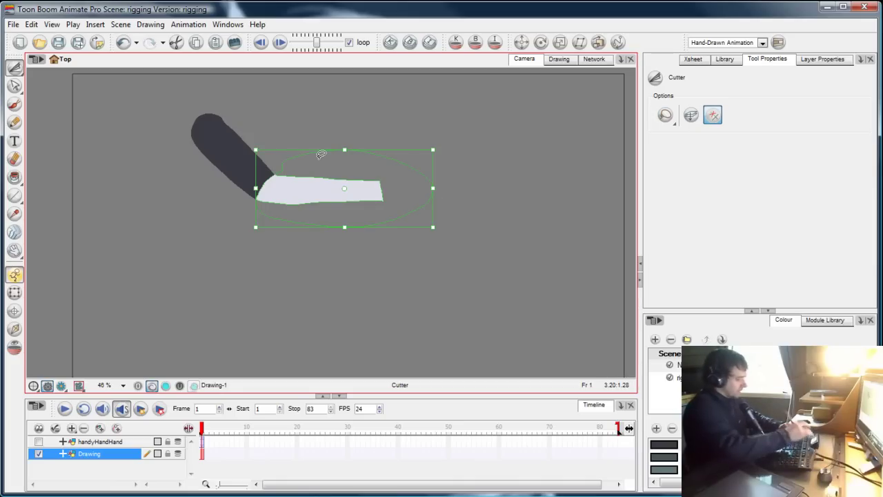
key(F8)
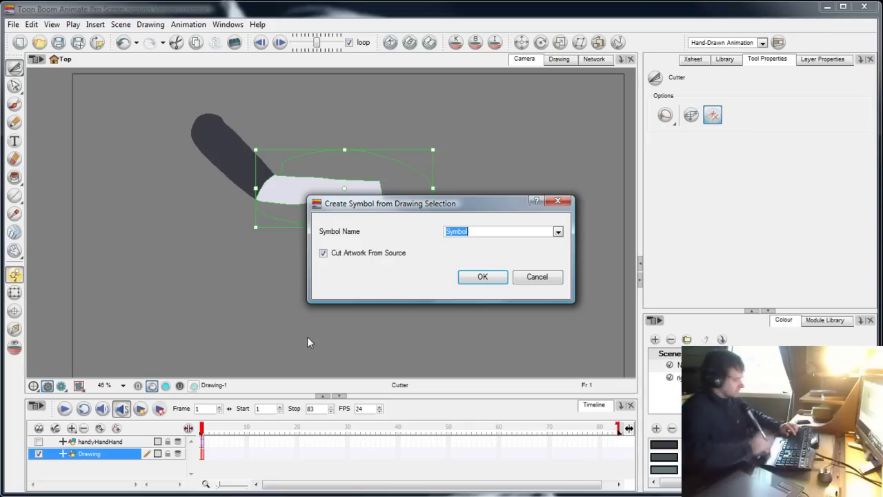
text(foreyFo)
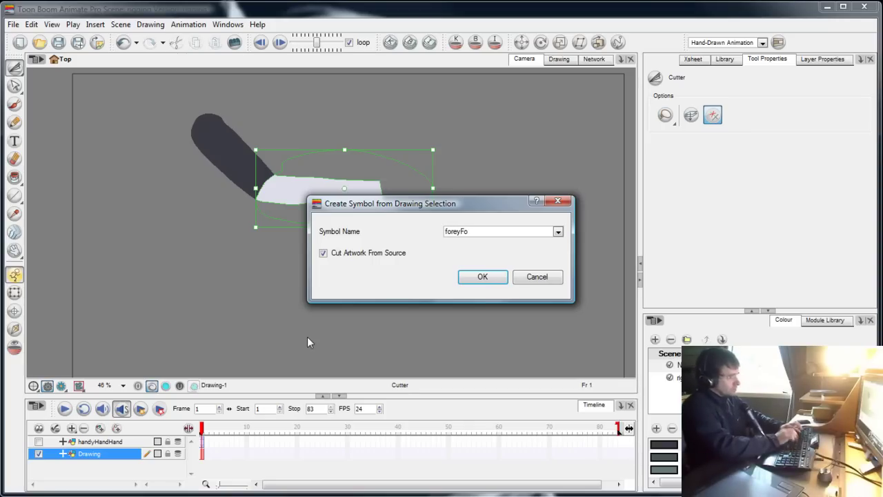
text(reFore)
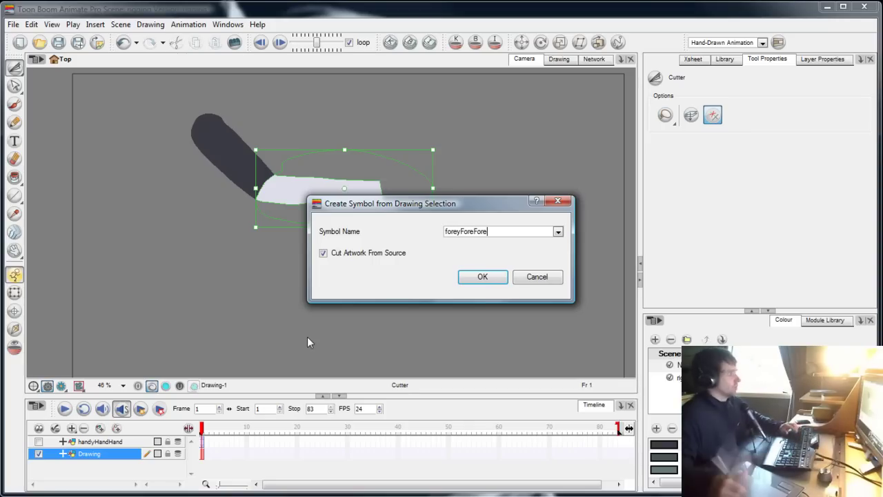
click(482, 275)
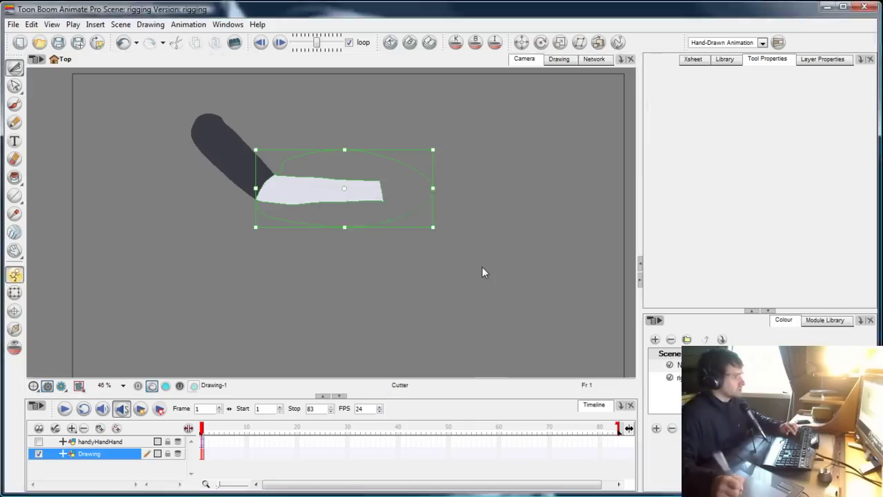
Step: Preview the foreyForeFore and handyHandHand symbols in the library
click(725, 59)
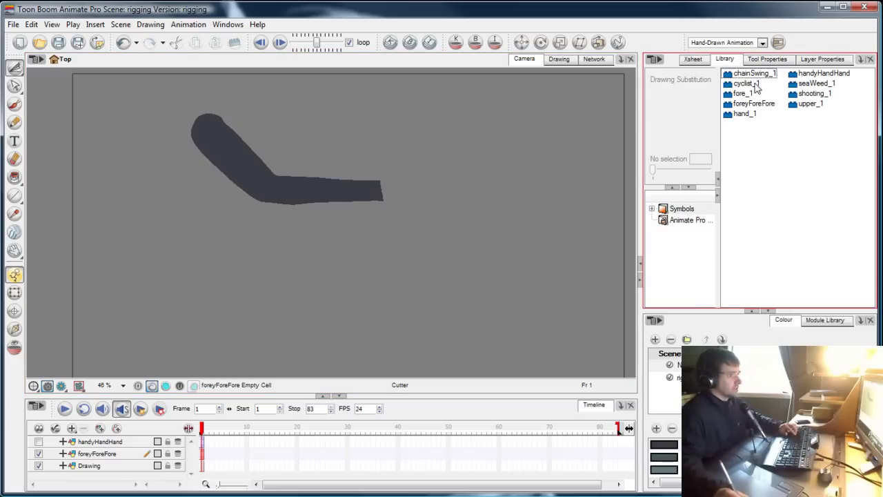
click(759, 105)
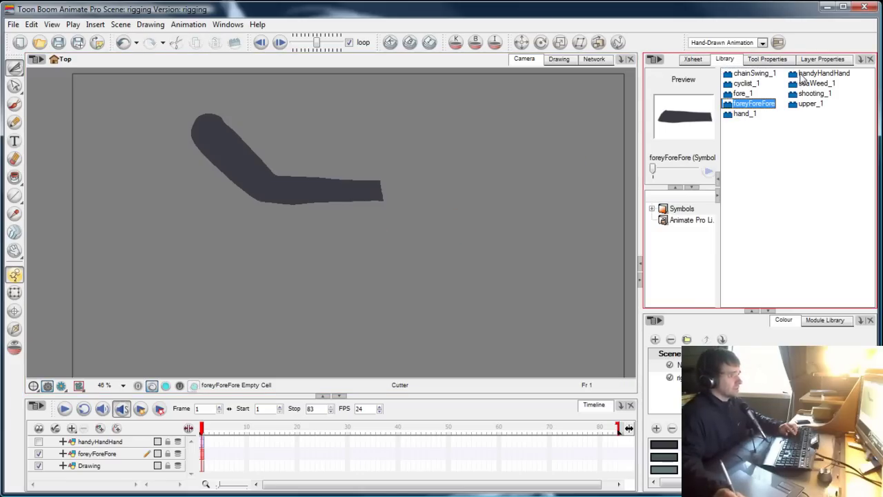
click(804, 74)
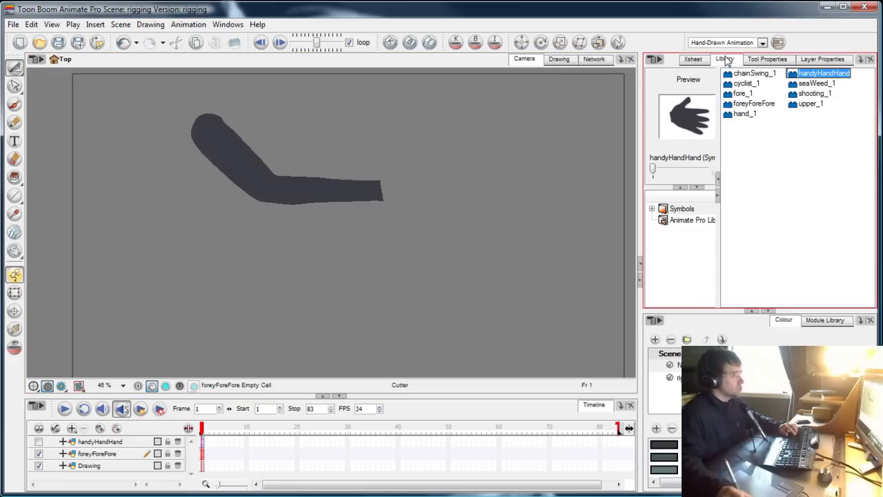
click(768, 59)
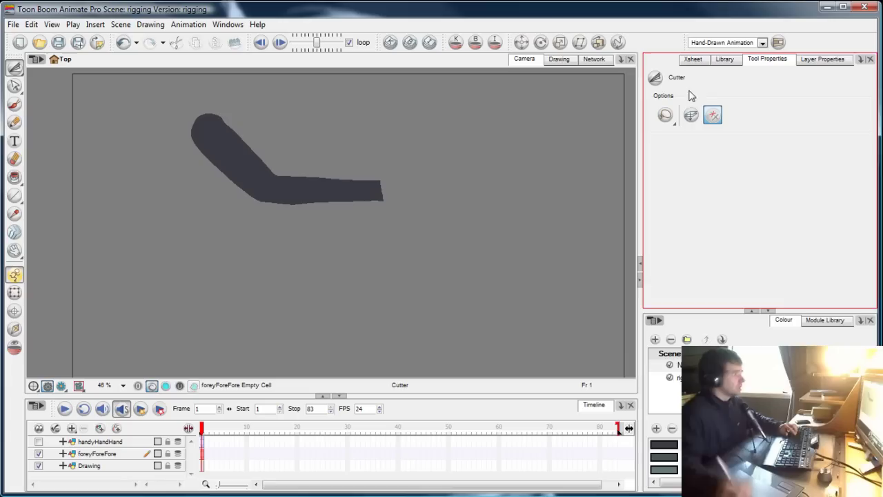
Step: Hide the foreyForeFore layer, then cut out the upper arm on the Drawing layer and make it a symbol named upperyUpperUpper
click(38, 452)
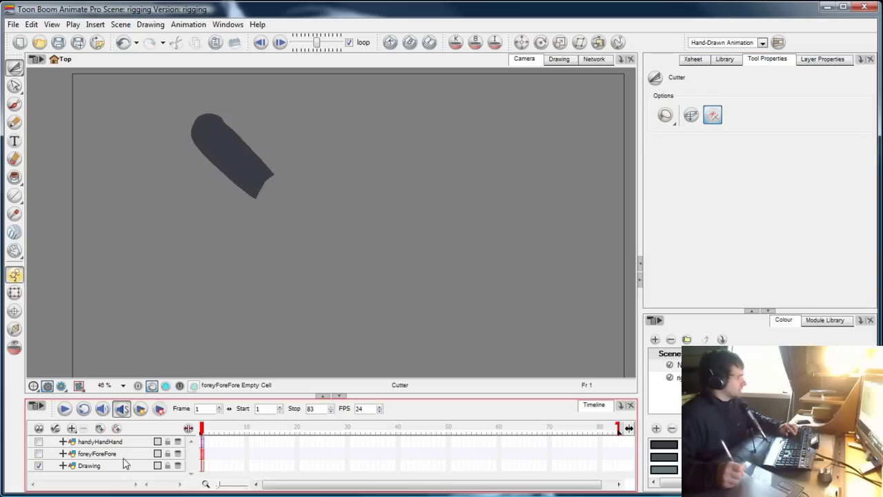
click(201, 466)
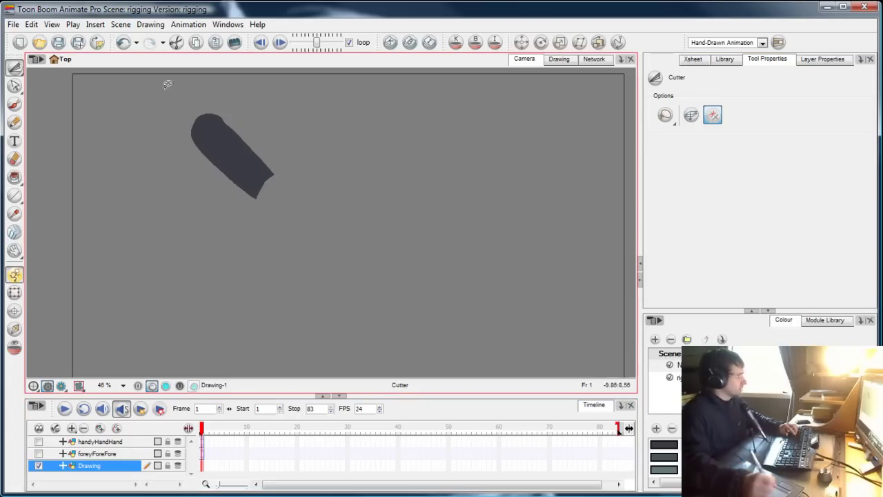
mouse_move(215, 91)
mouse_down()
mouse_move(251, 85)
mouse_move(204, 88)
mouse_up()
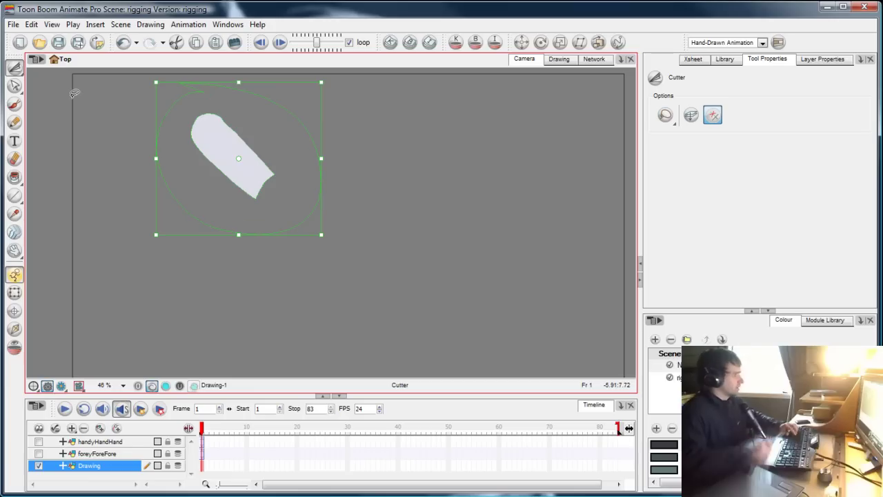
key(F8)
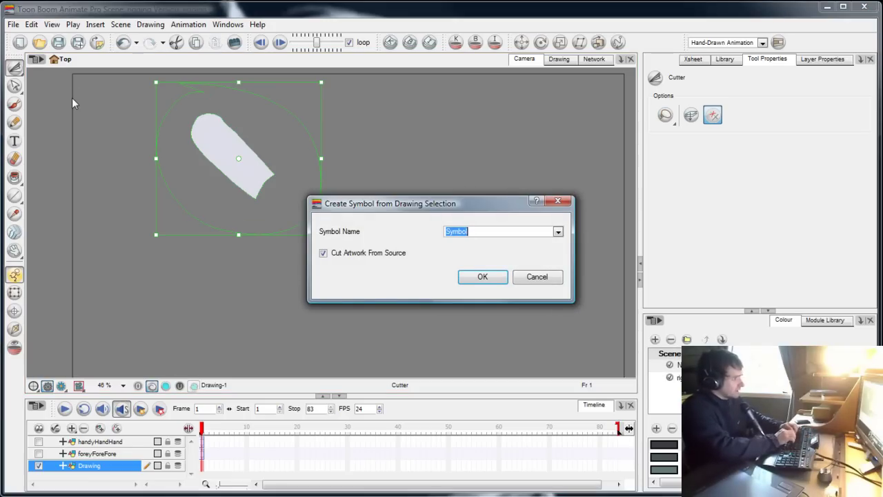
text(upperyUp)
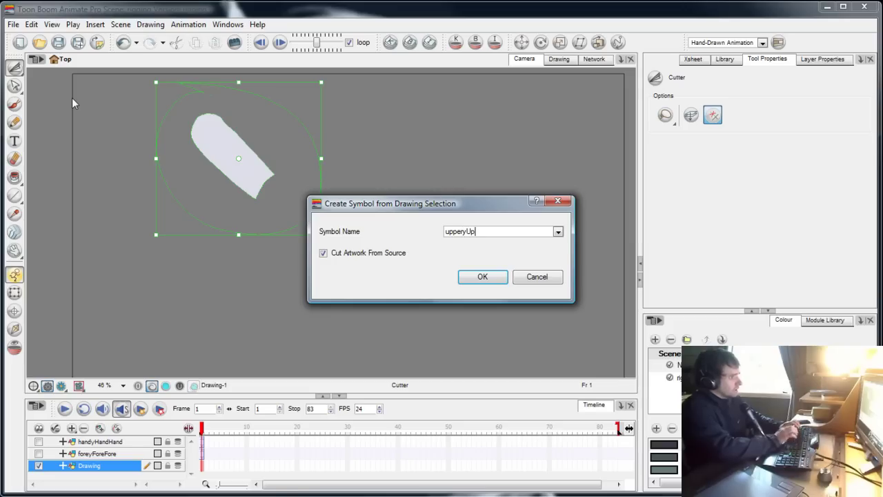
text(perUp)
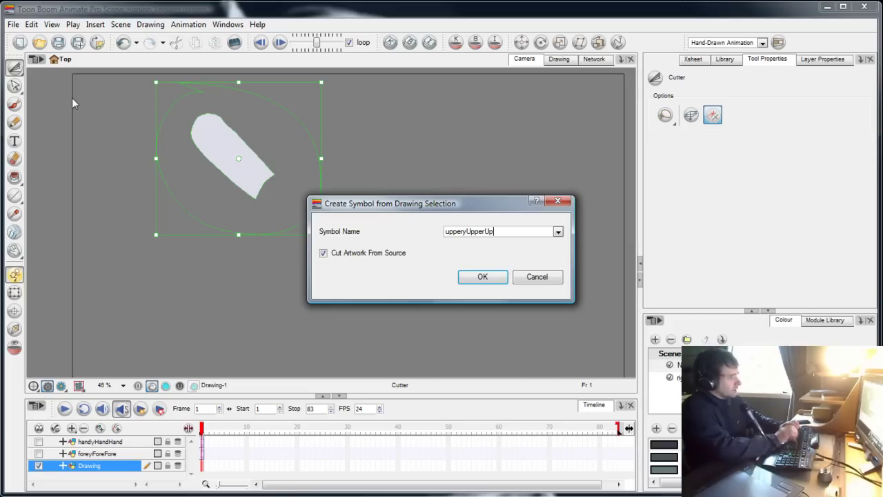
text(per)
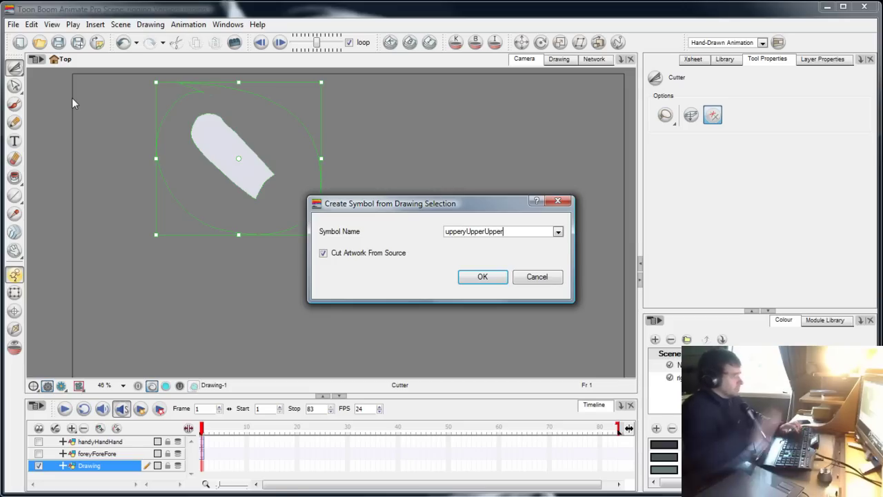
click(483, 276)
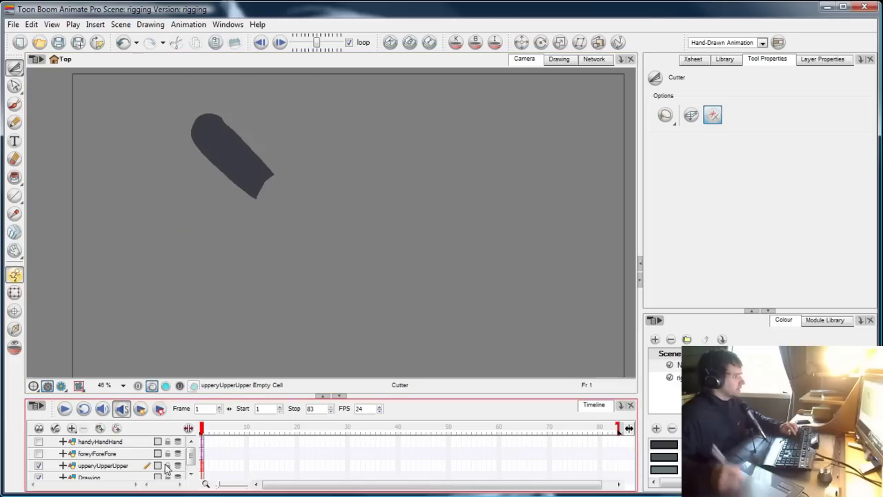
Step: Delete the Drawing layer and show the foreyForeFore and handyHandHand layers again
scroll(193, 471, down, 1)
click(117, 474)
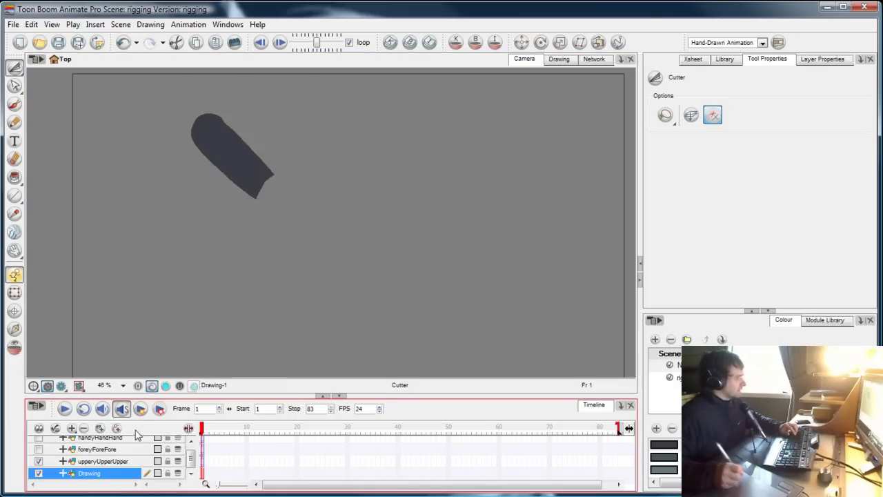
click(84, 429)
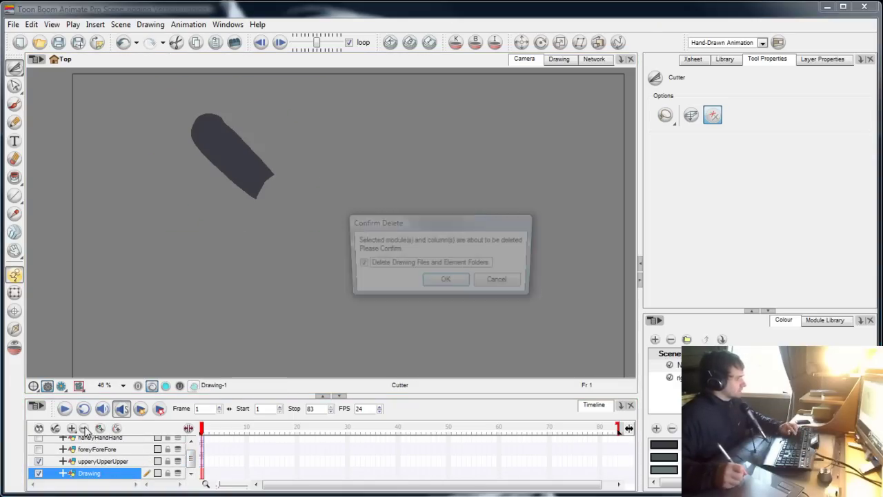
click(464, 281)
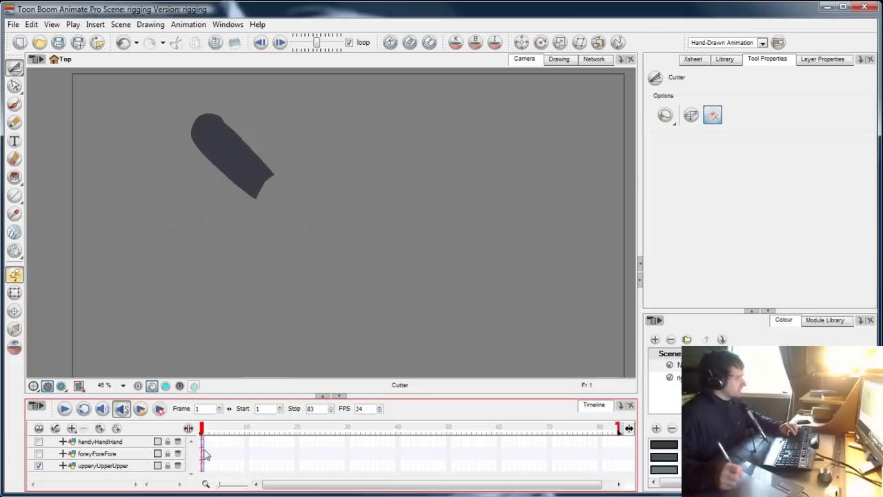
click(39, 453)
click(38, 441)
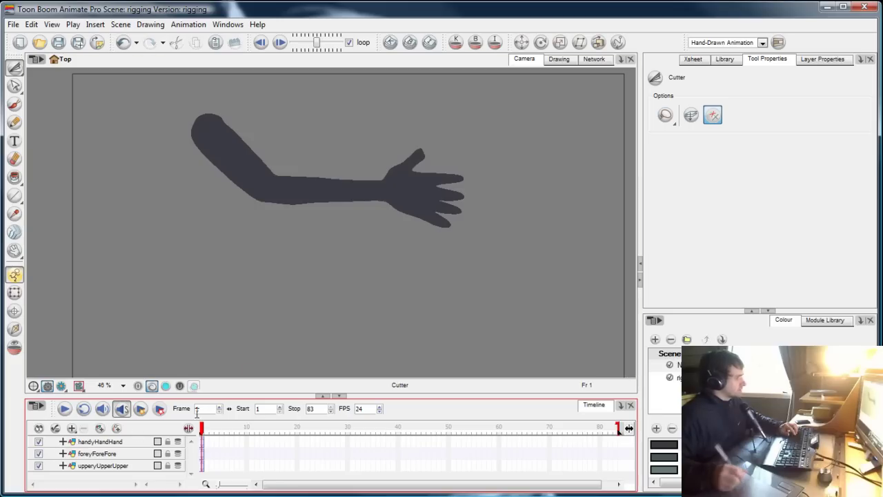
Step: Open the handyHandHand symbol to examine where its pivot sits, then return to the top level
click(204, 466)
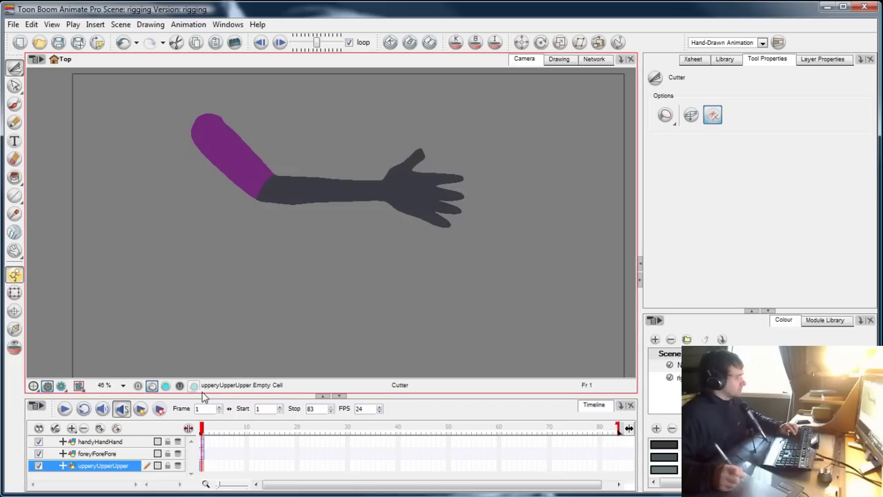
click(15, 67)
click(36, 68)
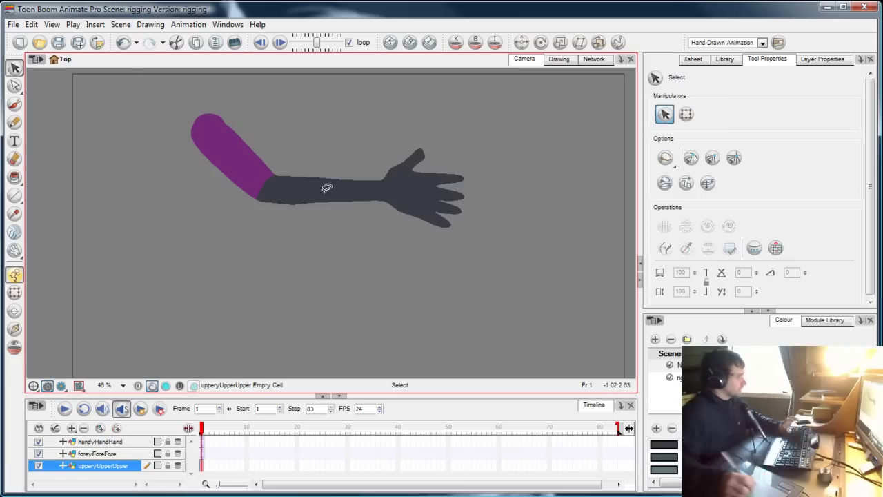
click(203, 453)
click(413, 199)
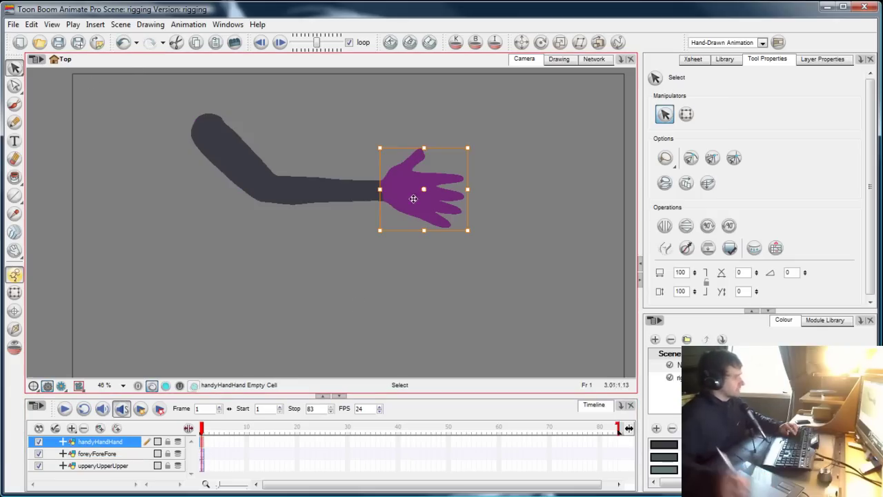
double_click(404, 194)
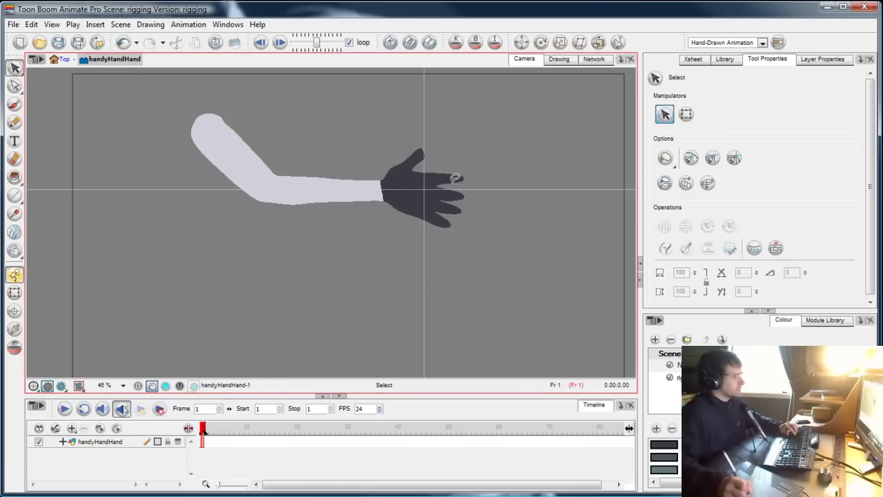
key(space)
drag(414, 224, 322, 262)
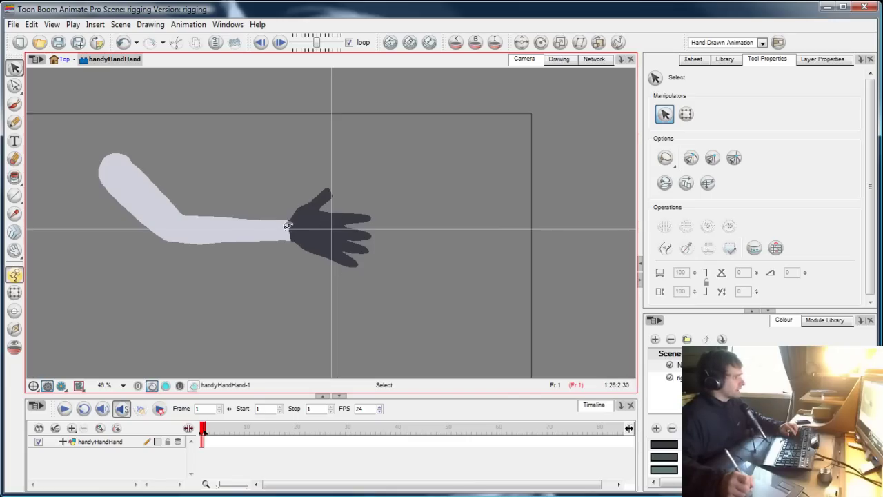
click(62, 58)
Step: Open the foreyForeFore and upperyUpperUpper symbols to examine their pivots, then return to the top level
double_click(209, 219)
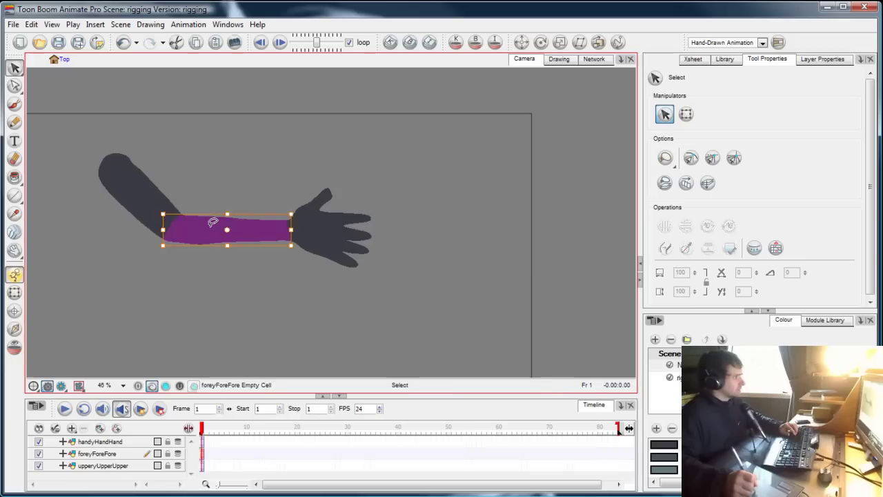
double_click(191, 194)
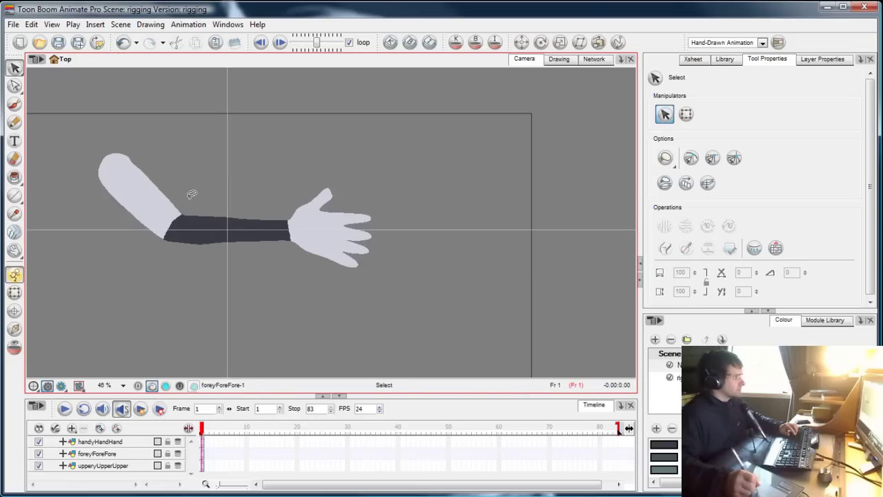
double_click(137, 180)
drag(211, 177, 325, 182)
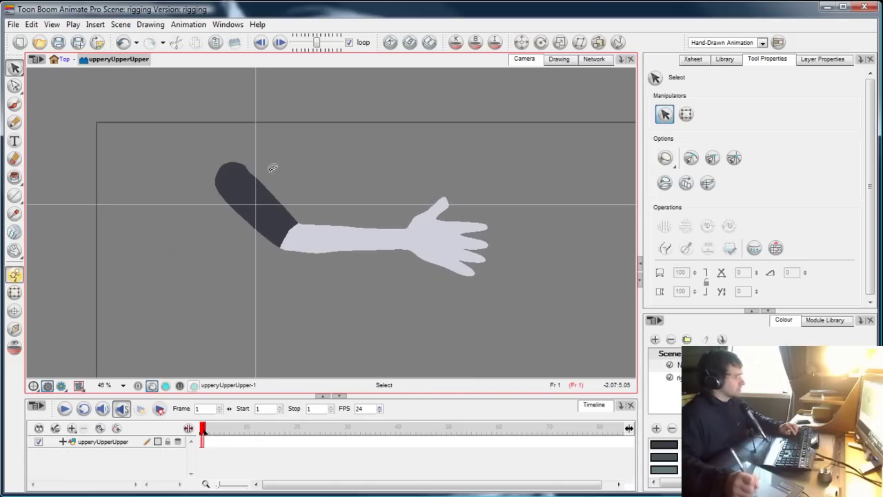
double_click(273, 167)
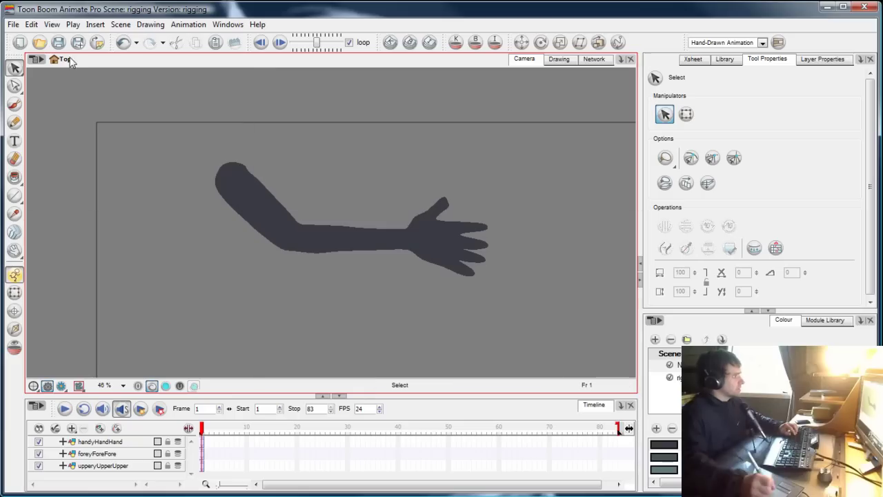
Step: Move the symbols' pivots to the joints: handyHandHand at the wrist, foreyForeFore at the elbow and upperyUpperUpper at the shoulder
drag(282, 292, 233, 288)
click(202, 471)
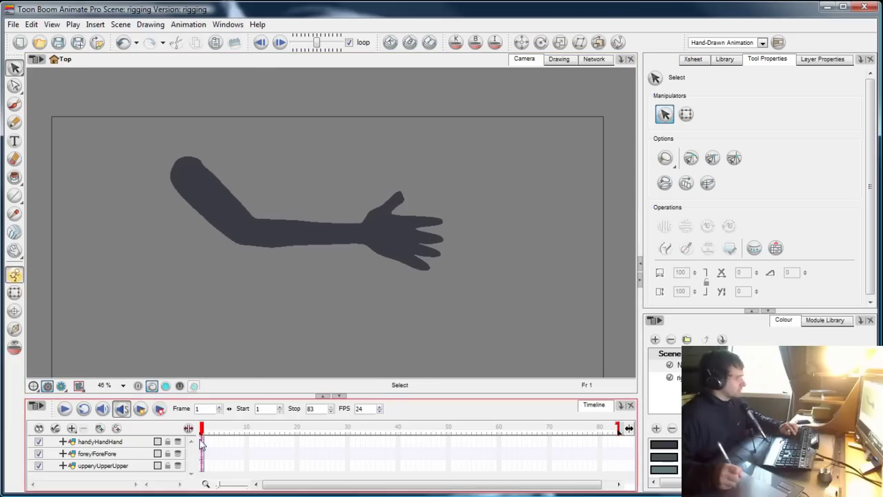
click(202, 443)
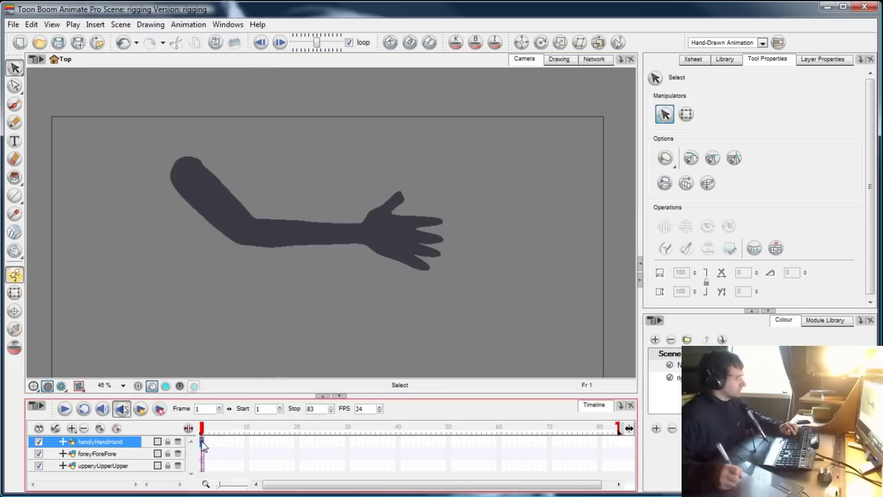
click(14, 312)
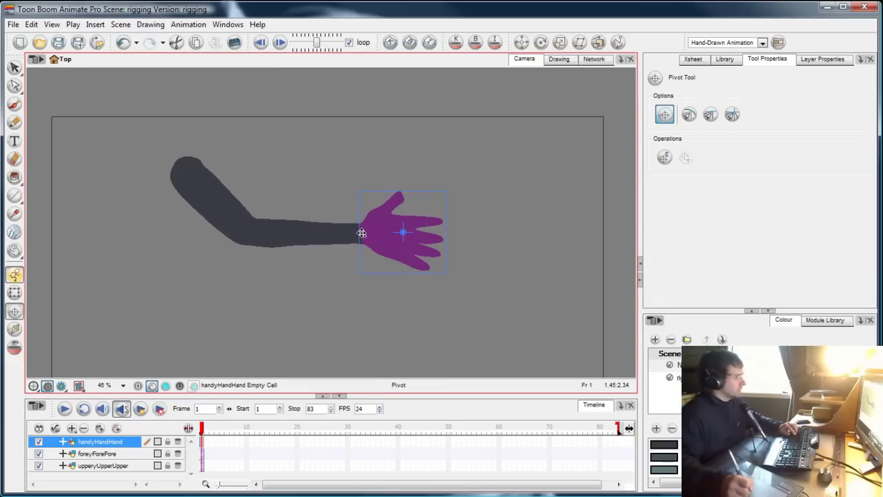
drag(407, 230, 360, 232)
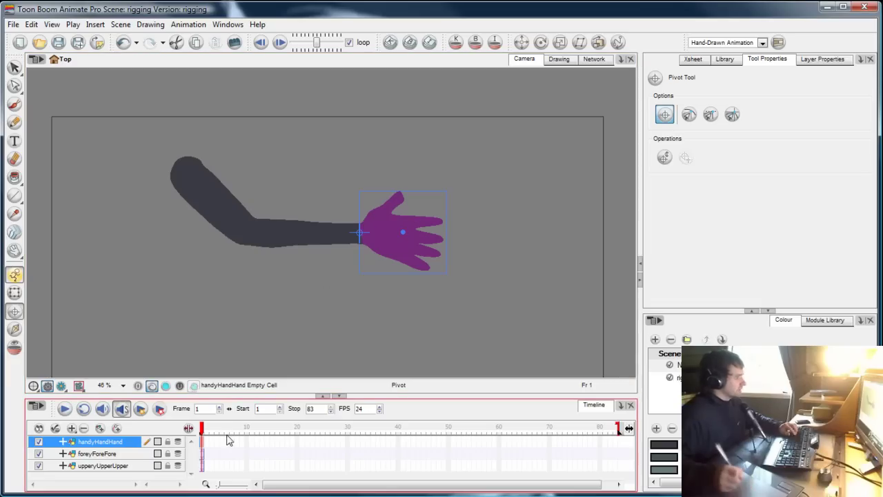
click(202, 454)
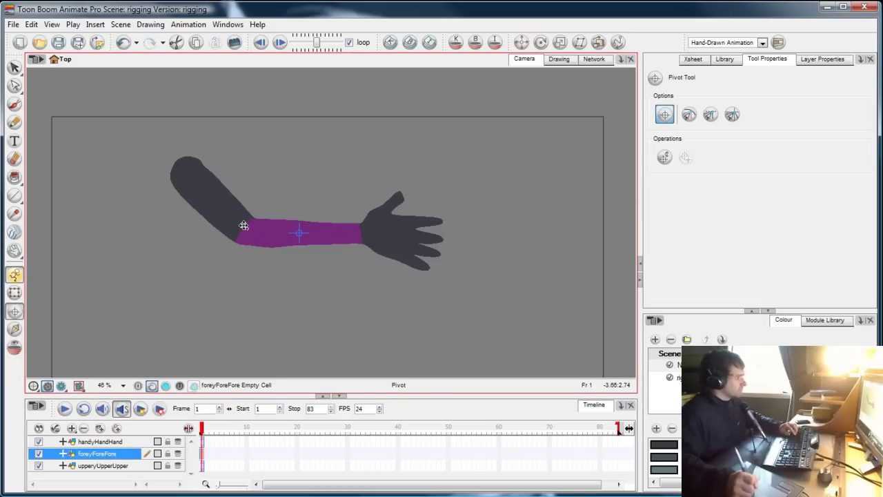
click(203, 466)
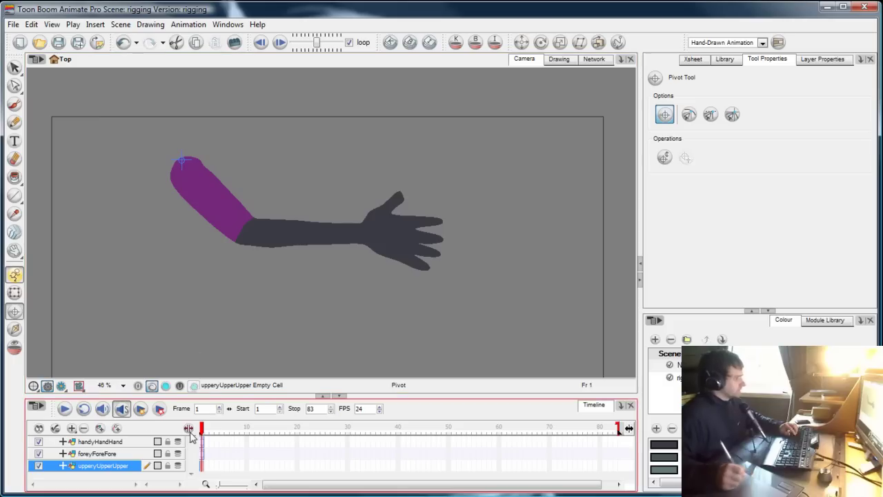
Step: Open the handyHandHand symbol to check its pivot at the wrist, then return to the top level
click(14, 67)
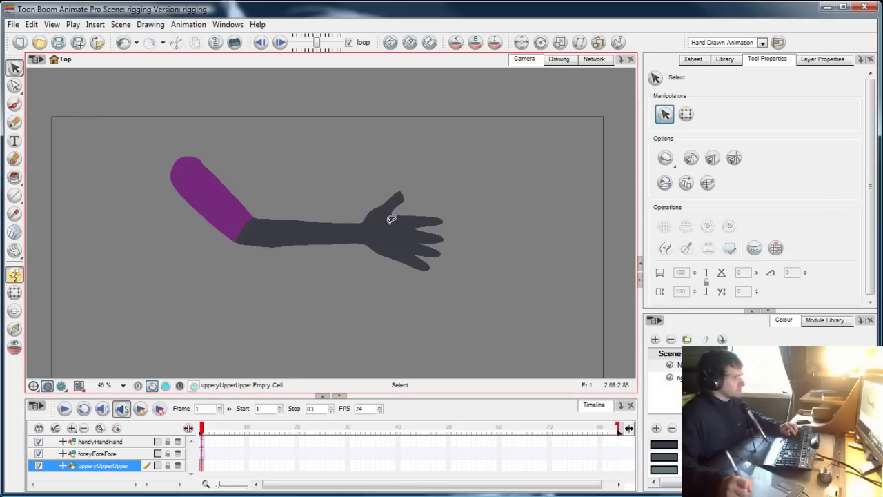
click(391, 219)
double_click(392, 228)
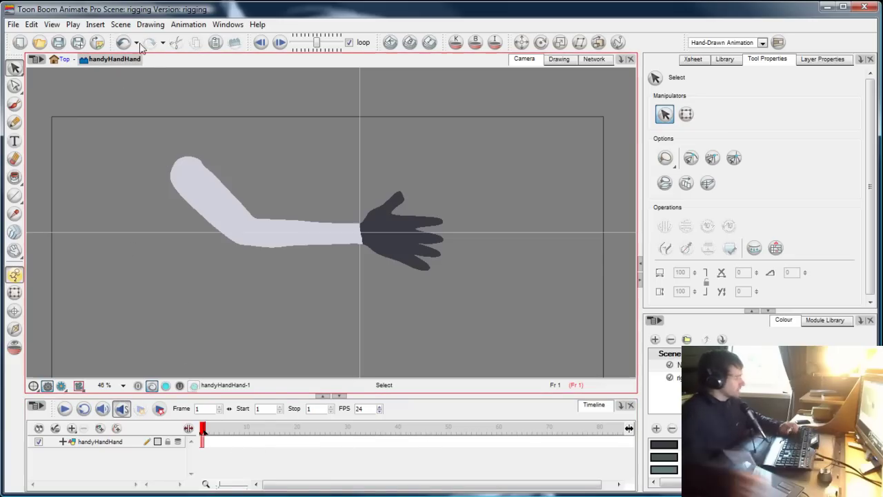
click(65, 61)
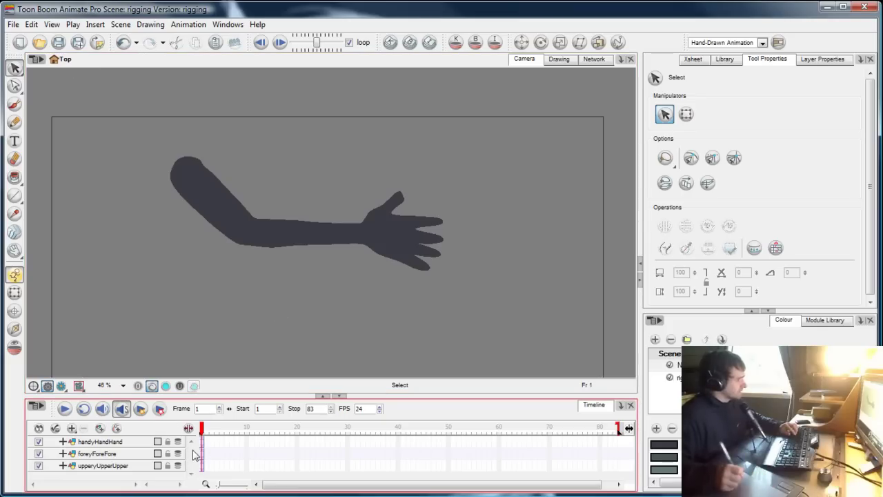
Step: Parent the handyHandHand layer to foreyForeFore, and foreyForeFore to upperyUpperUpper
click(100, 443)
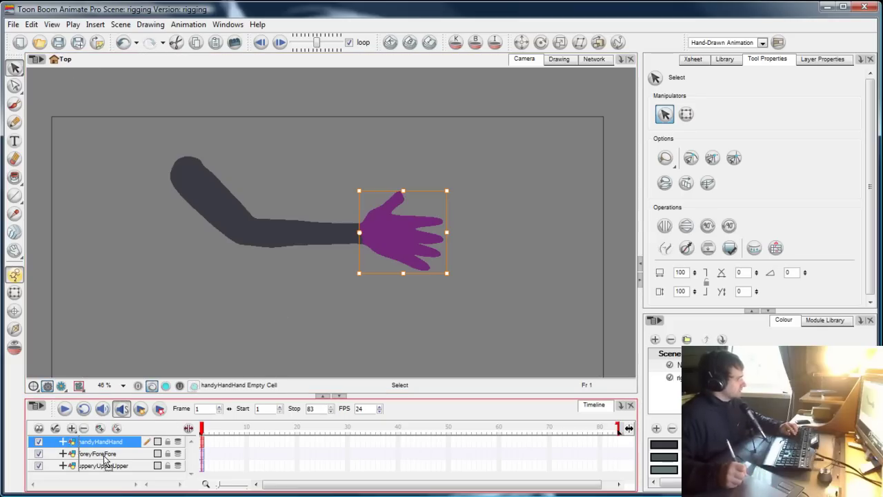
mouse_move(105, 457)
mouse_down()
mouse_move(95, 443)
mouse_move(106, 467)
mouse_up()
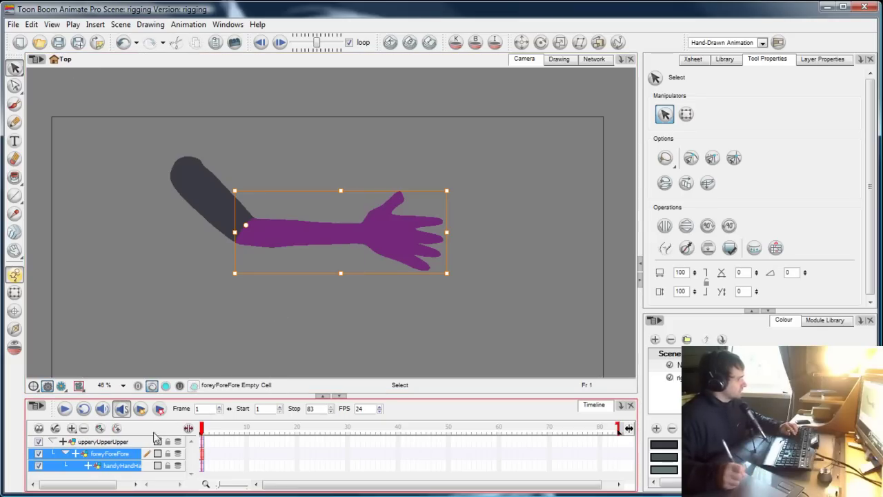
Step: Extend the exposure of all three arm layers to frame 10 and return to frame 1
drag(247, 442, 249, 465)
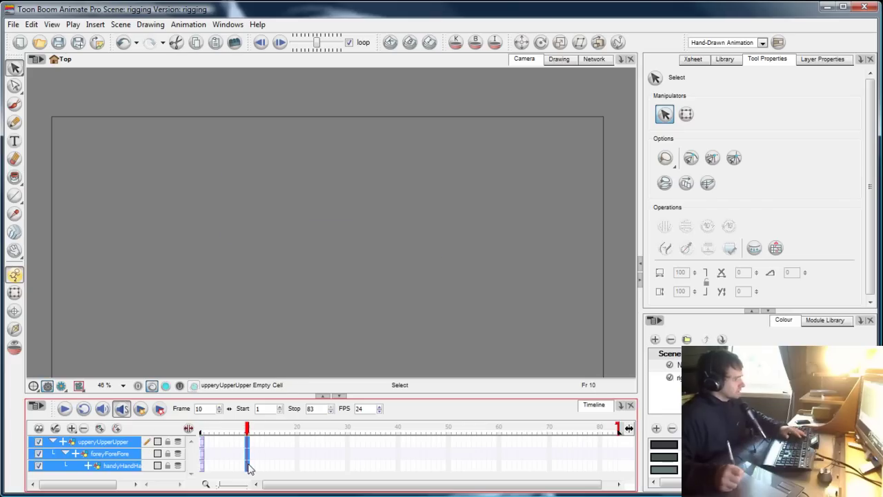
key(F5)
click(205, 430)
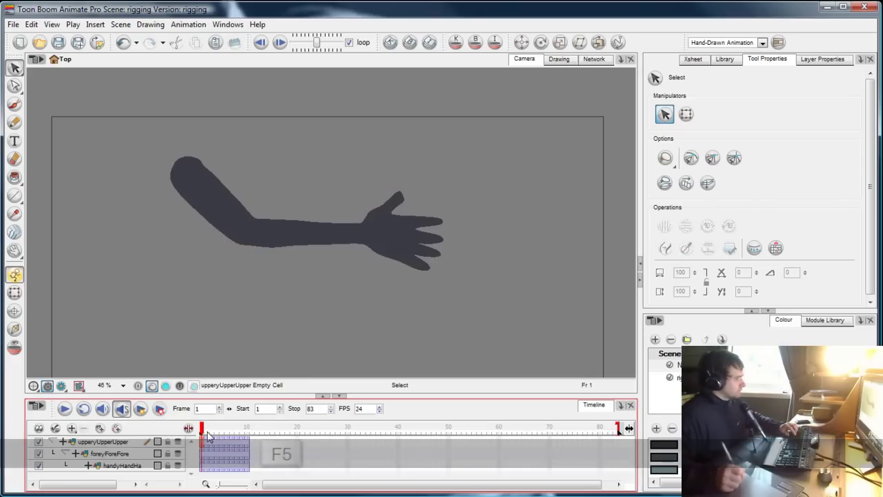
mouse_move(204, 432)
mouse_down()
mouse_move(233, 430)
mouse_move(203, 432)
mouse_up()
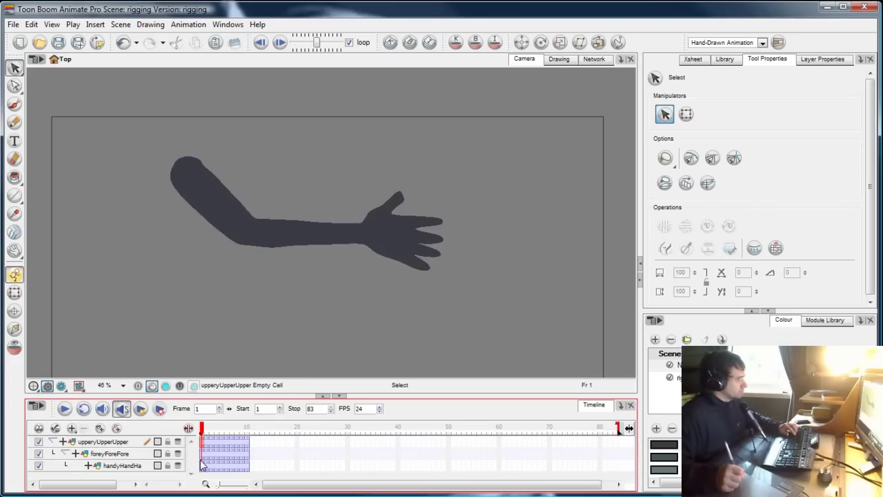
Step: Rotate the upper arm and hand downward and the forearm upward about their joint pivots at frame 1, and scrub through to frame 10
drag(202, 465, 207, 442)
click(288, 191)
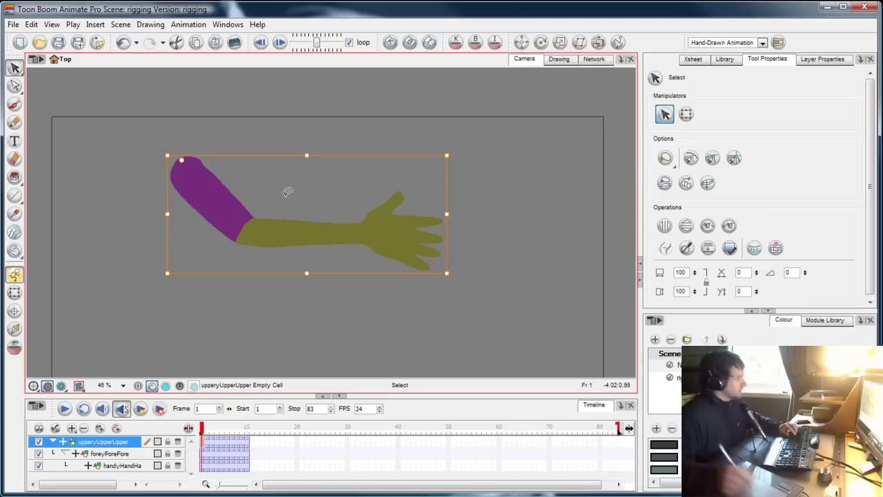
click(540, 43)
drag(473, 213, 299, 408)
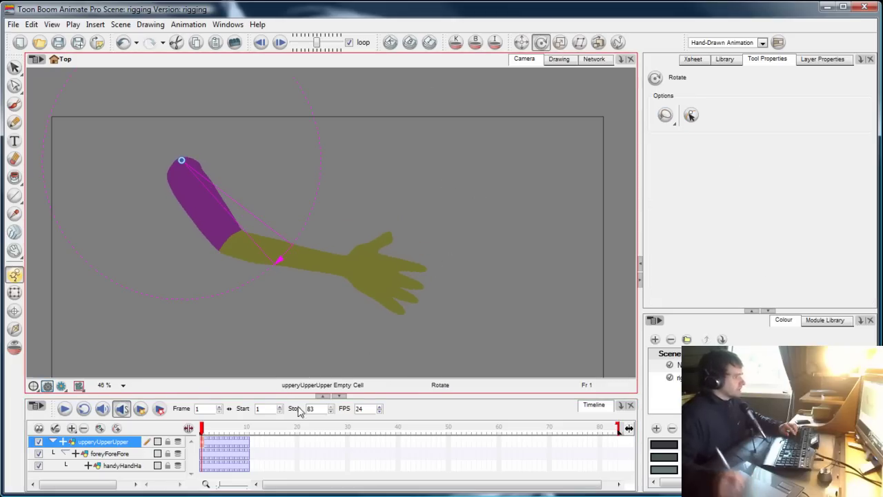
click(205, 455)
drag(446, 240, 421, 180)
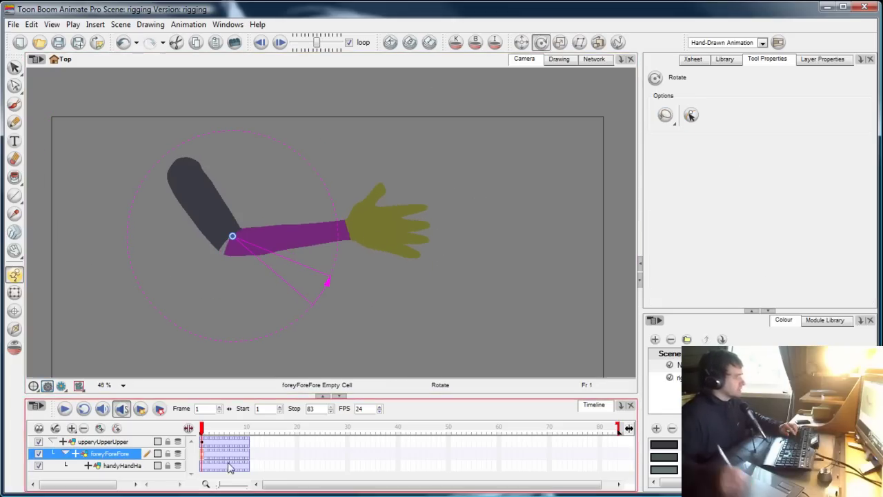
click(205, 466)
drag(430, 211, 421, 266)
drag(209, 430, 247, 428)
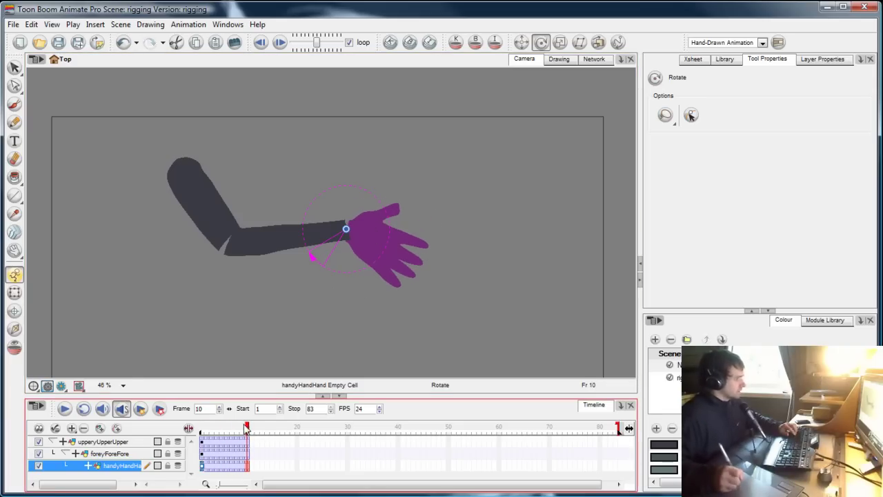
drag(246, 427, 166, 433)
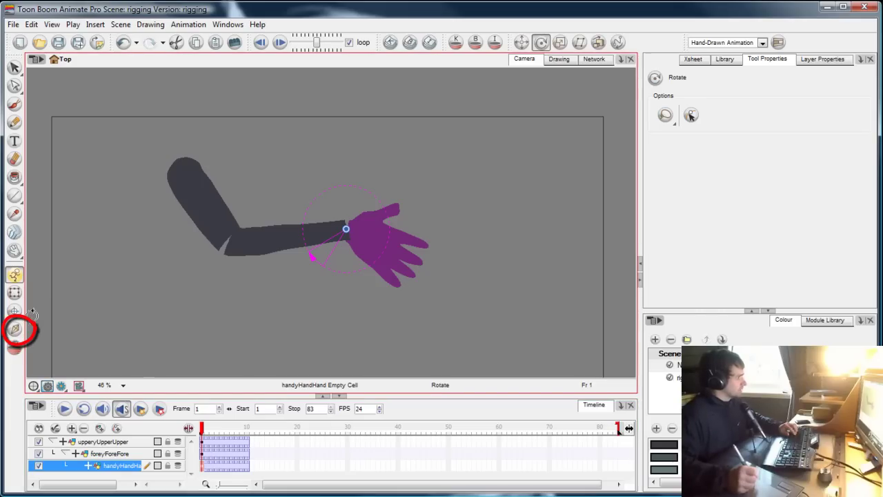
Step: Pose the arm with Inverse Kinematics, bent at frame 1 and stretched out at frame 10, and return to frame 1
click(16, 330)
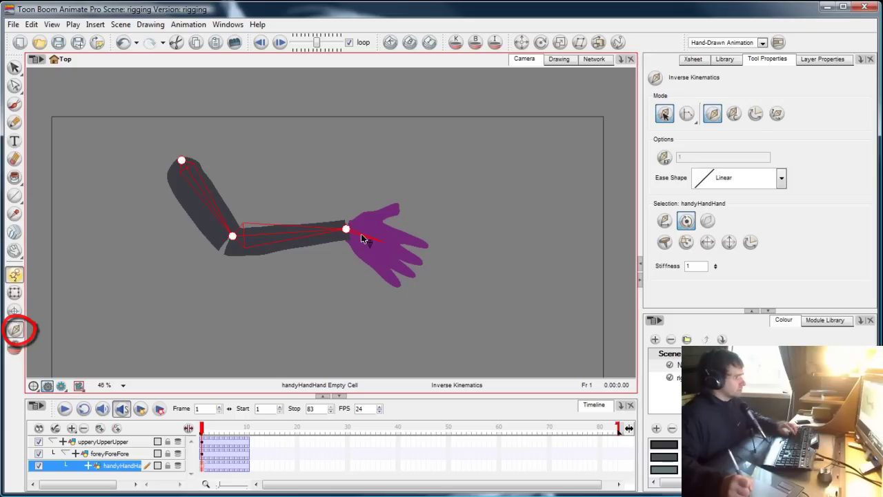
drag(361, 235, 296, 220)
click(247, 455)
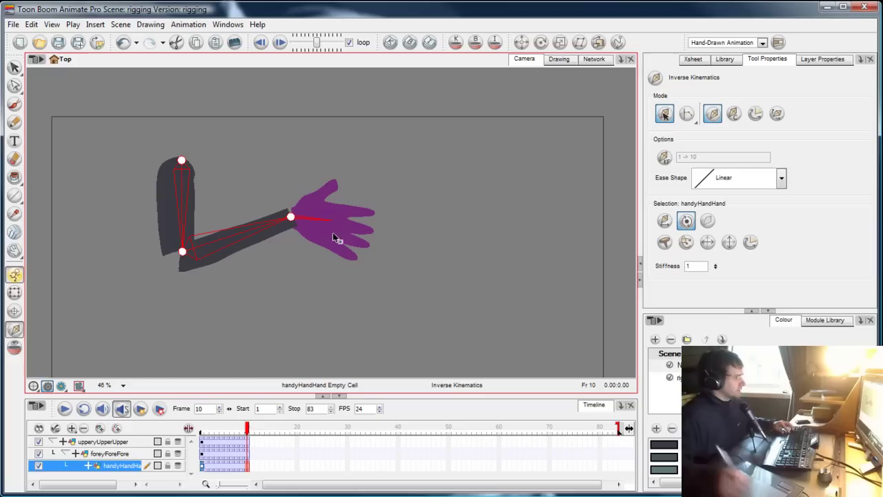
drag(302, 225, 380, 244)
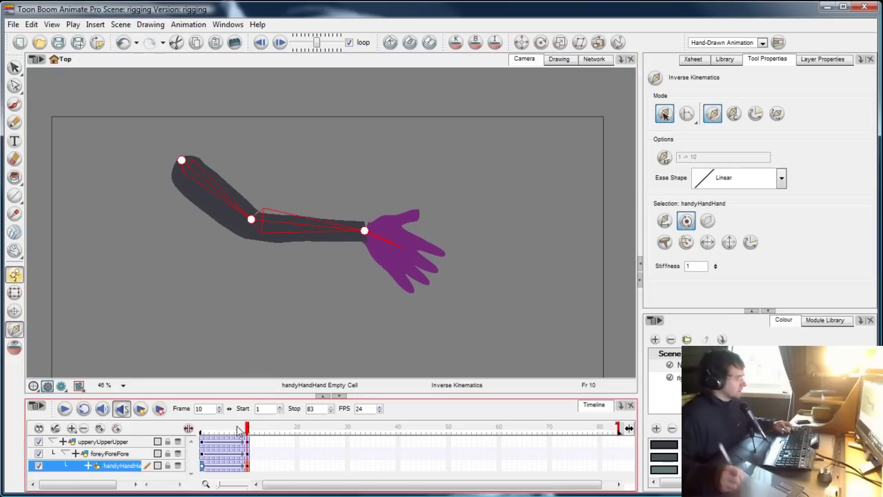
drag(244, 430, 170, 433)
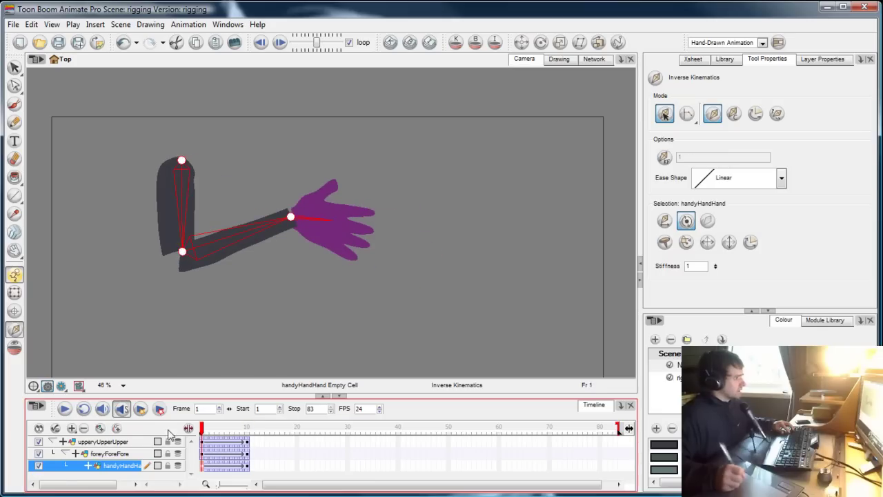
key(Escape)
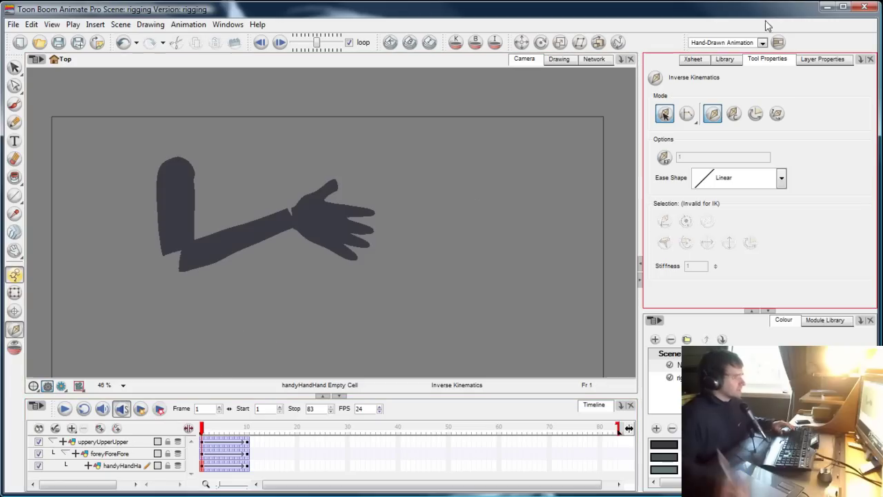
Step: Delete the upperyUpperUpper, foreyForeFore and handyHandHand layers together with their drawing files and element folders
click(724, 60)
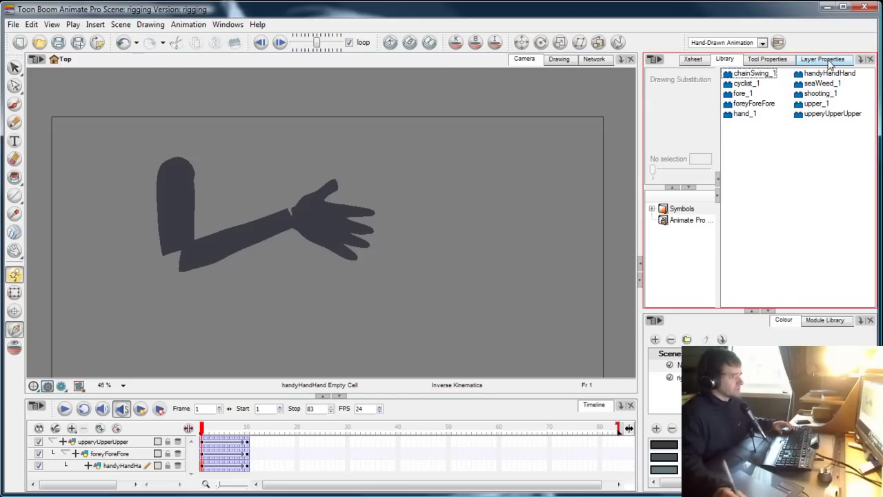
click(122, 444)
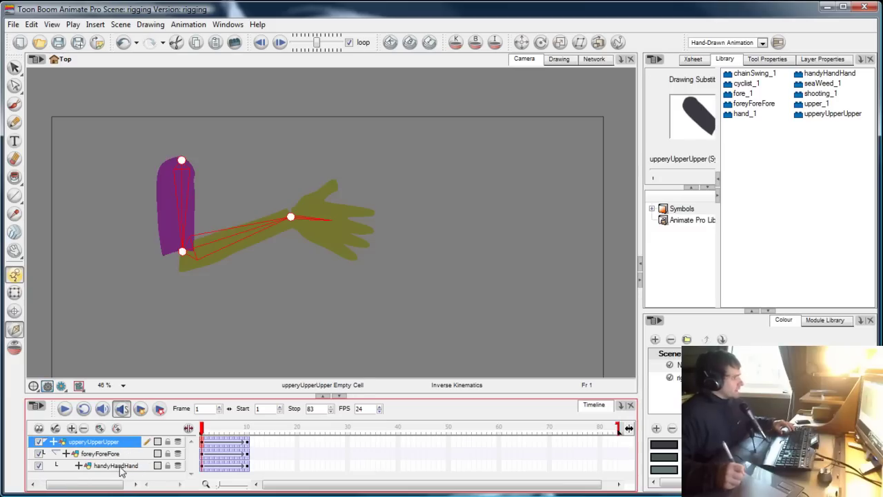
shift+click(120, 466)
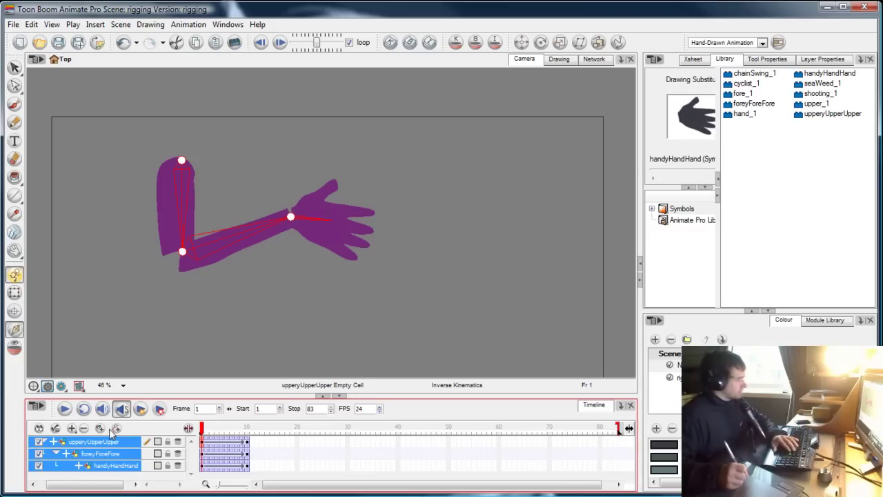
click(84, 429)
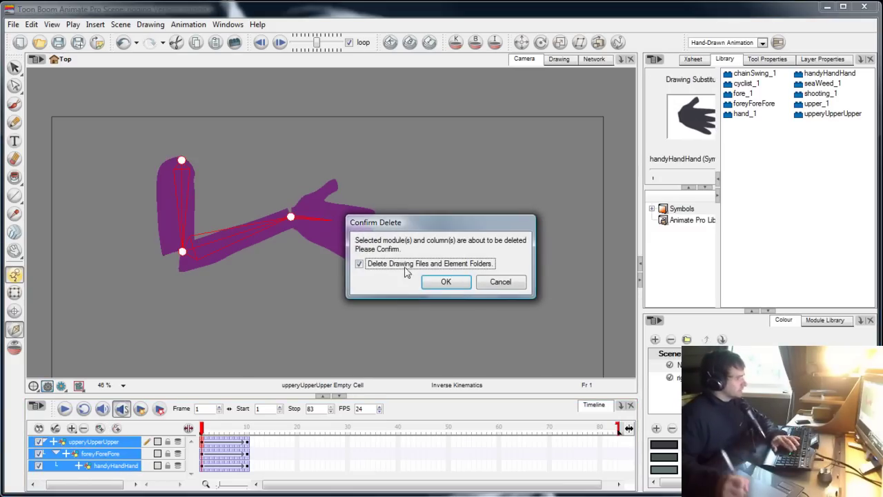
click(447, 281)
Step: Delete the foreyForeFore, handyHandHand and upperyUpperUpper symbols from the library
click(768, 105)
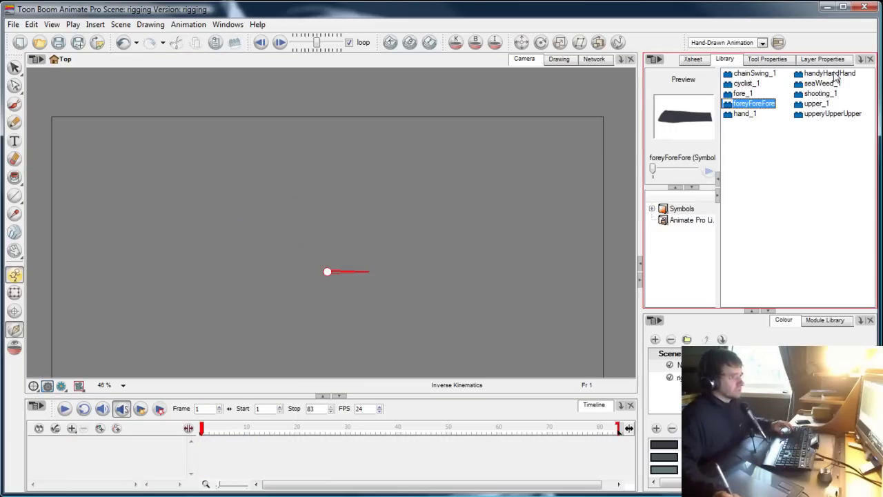
ctrl+click(836, 74)
ctrl+click(850, 114)
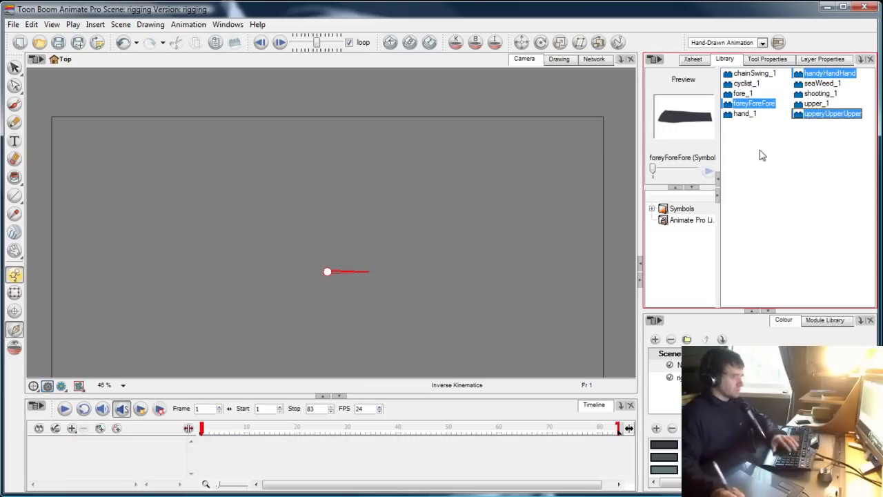
key(Delete)
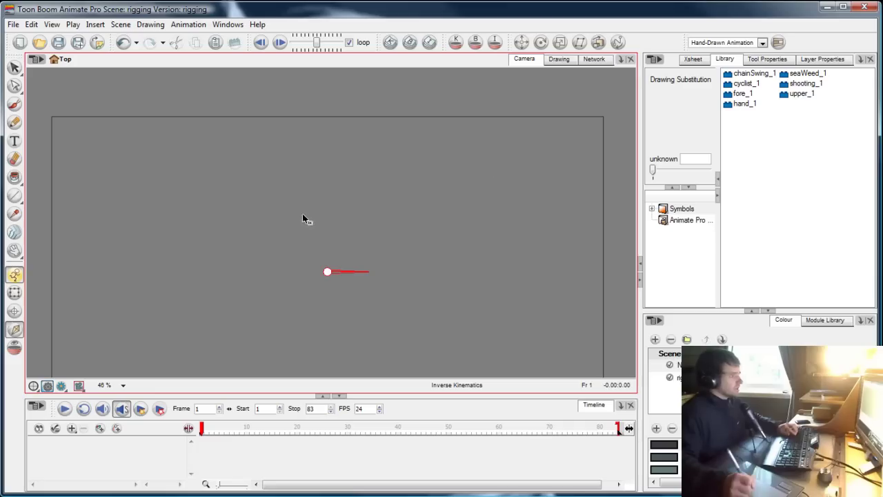
Step: Place the upper_1 library symbol in the upper-left part of the camera frame and undo its last move
click(14, 66)
key(space)
drag(231, 235, 297, 179)
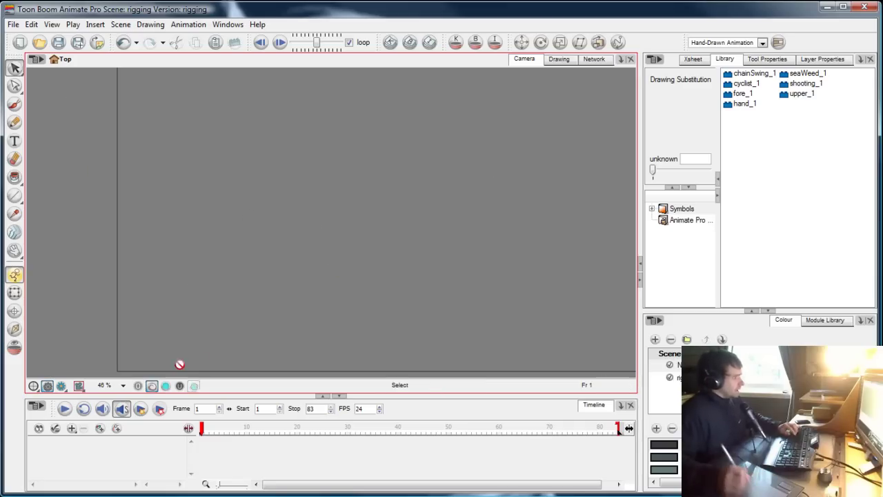
key(space)
drag(327, 252, 273, 266)
drag(293, 396, 293, 414)
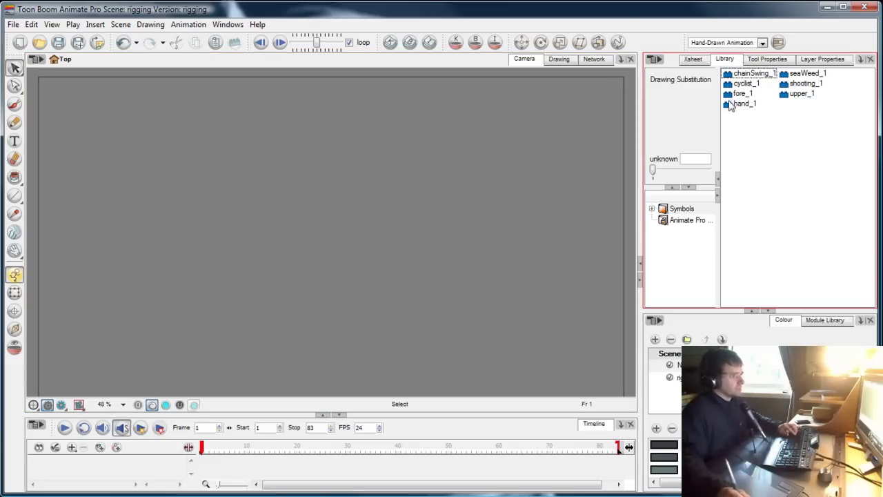
drag(792, 93, 300, 214)
drag(63, 179, 203, 187)
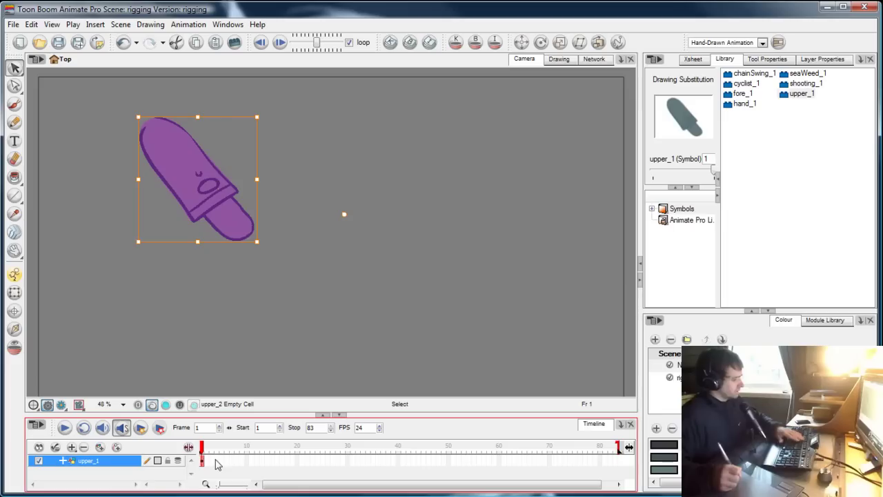
key(ctrl+z)
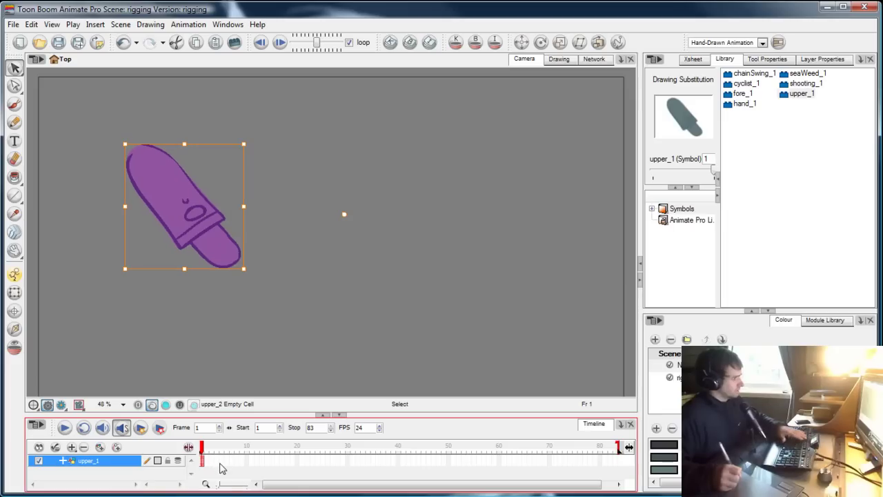
Step: Move the upper_1 symbol's pivot onto the middle of the upper arm drawing and deselect the symbol
click(338, 217)
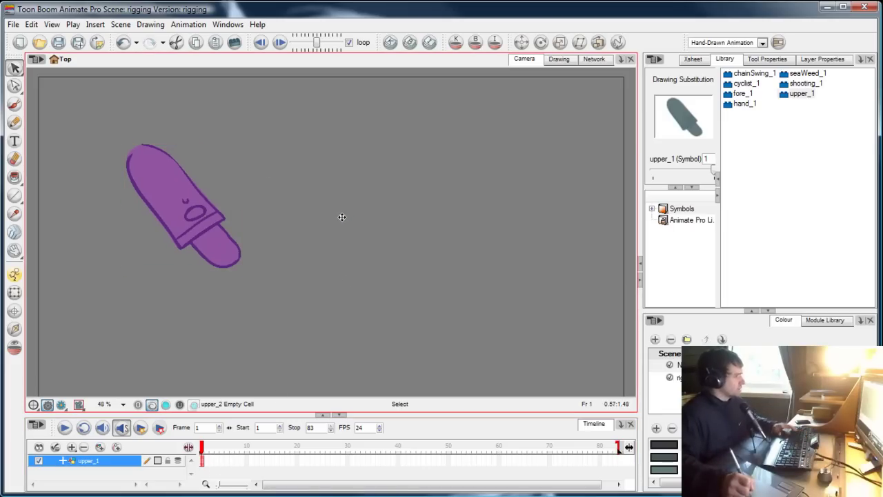
key(ctrl+a)
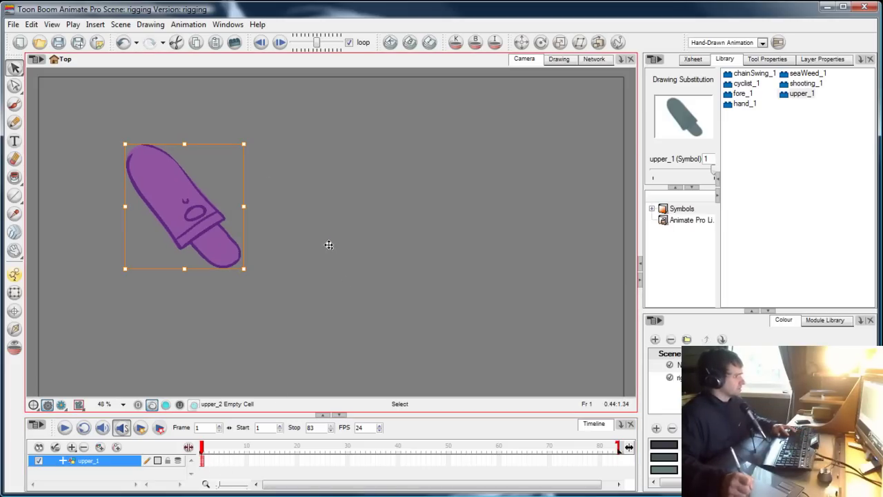
click(326, 245)
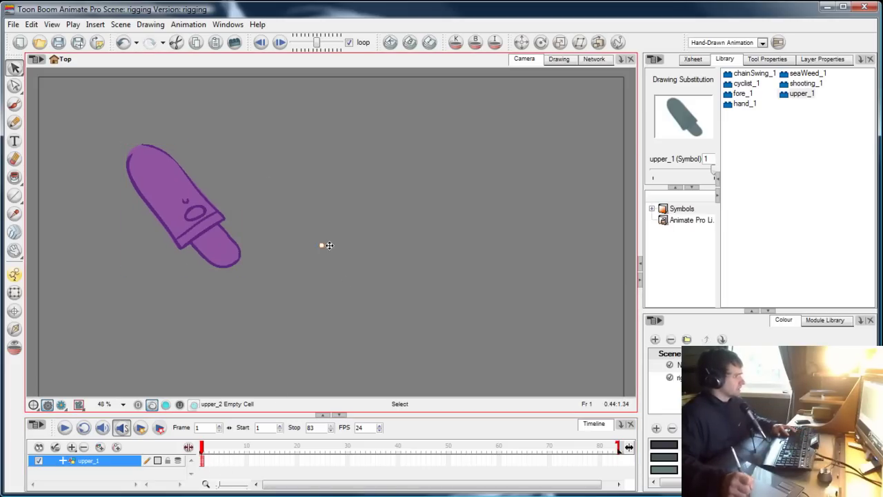
click(186, 203)
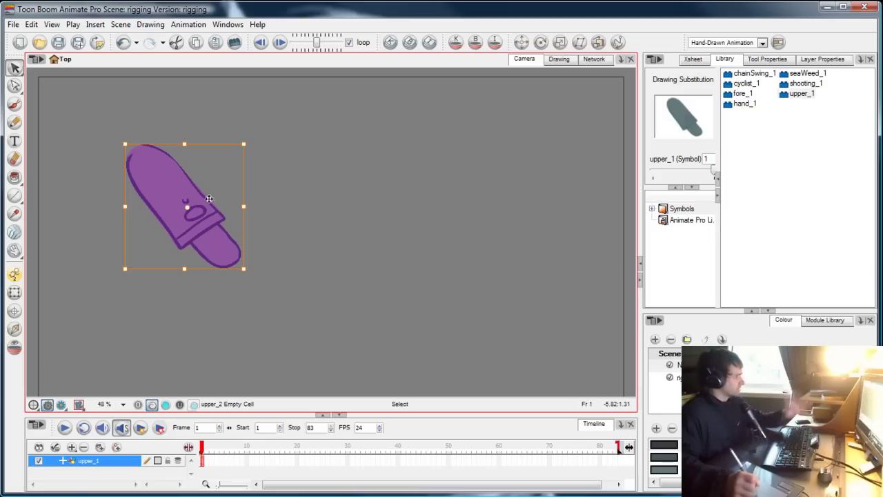
click(307, 165)
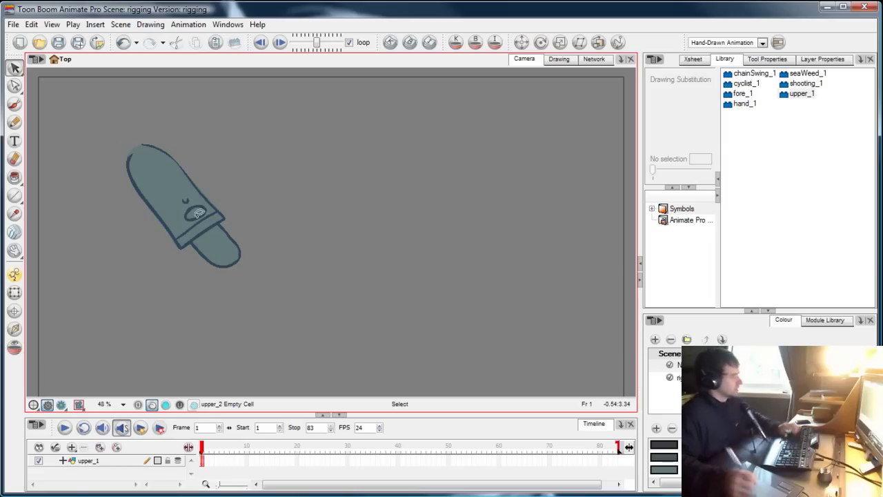
Step: Add the fore_1 library symbol to the scene and position it over the end of the upper arm to form the elbow
drag(289, 412, 289, 377)
click(801, 93)
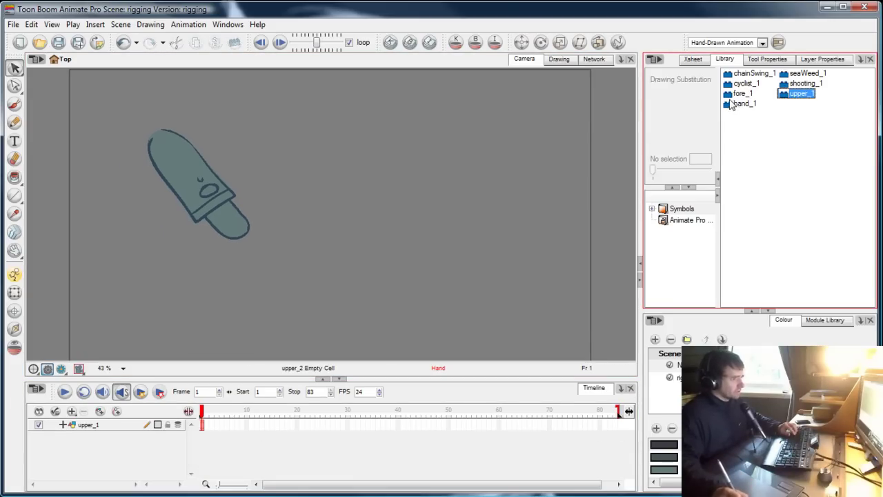
drag(735, 93, 712, 98)
drag(274, 236, 276, 238)
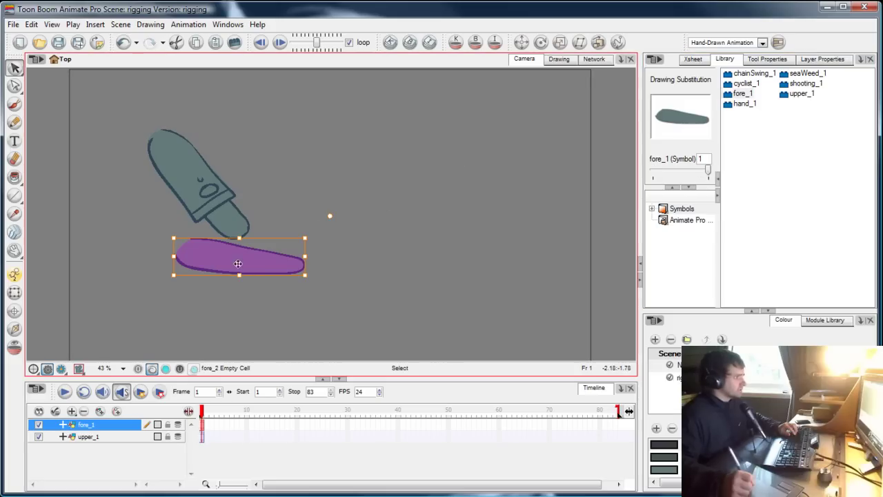
drag(238, 263, 290, 240)
click(410, 241)
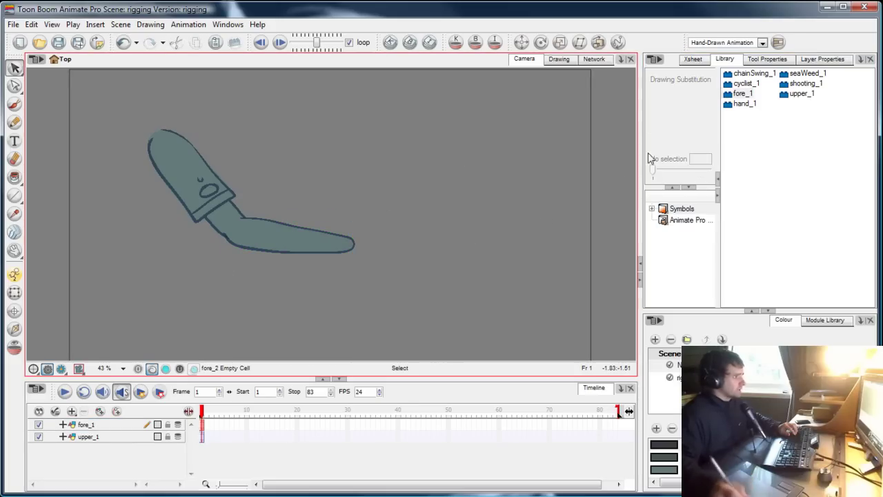
Step: Add the hand_1 library symbol to the scene and position it at the wrist end of the forearm
click(740, 103)
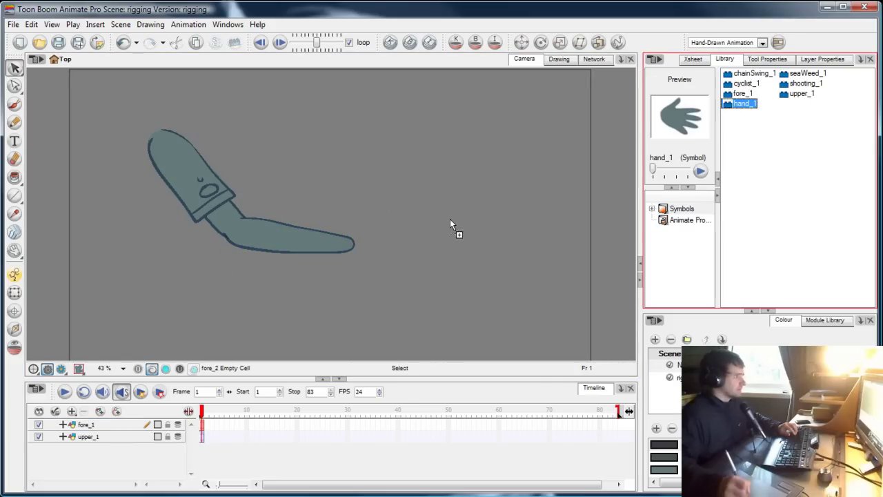
mouse_move(389, 243)
mouse_down()
mouse_move(429, 261)
mouse_move(384, 251)
mouse_up()
click(299, 160)
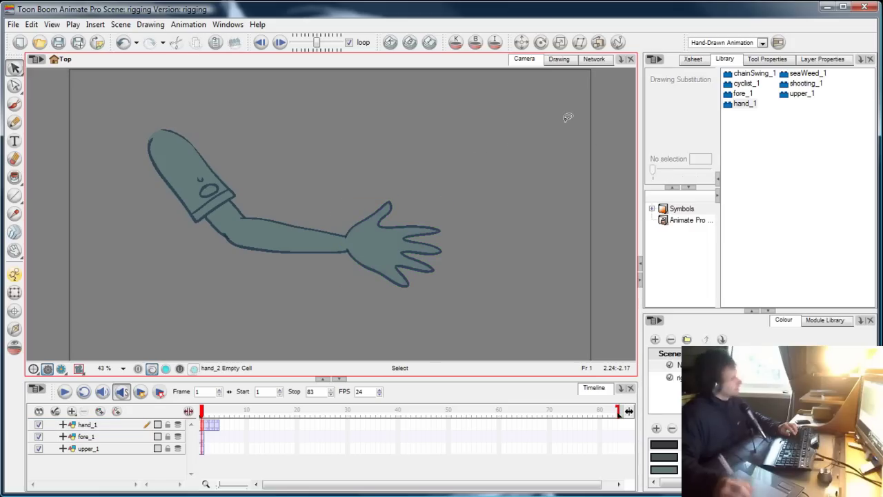
Step: Examine the alternative hand drawings in frames 2 to 4 of the hand_1 layer and return to frame 1
click(210, 424)
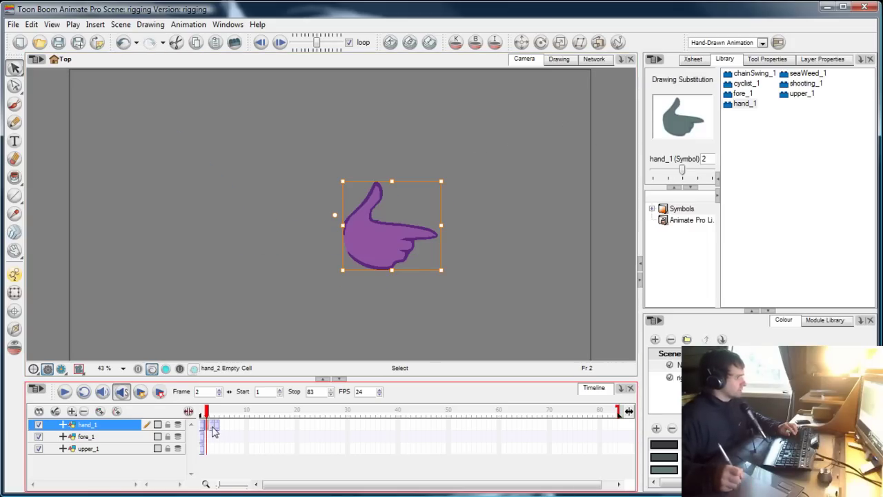
click(213, 427)
click(216, 424)
click(203, 424)
key(Escape)
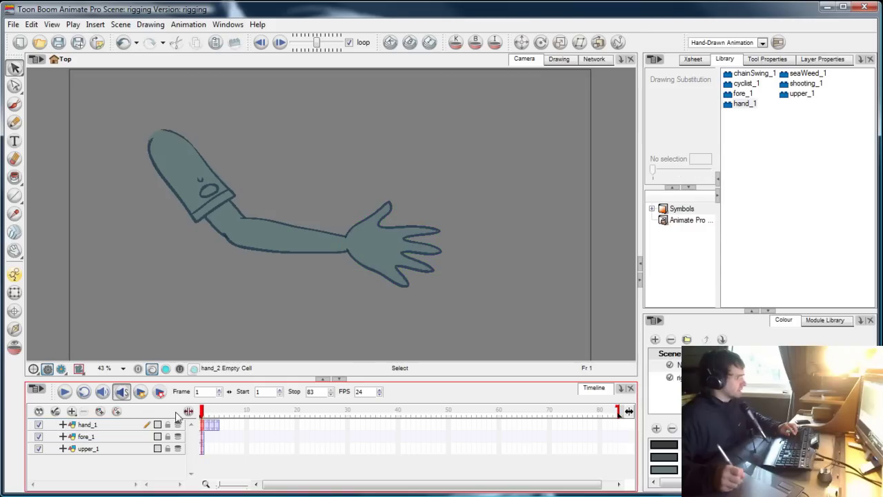
mouse_move(203, 416)
mouse_down()
mouse_move(218, 418)
mouse_move(201, 417)
mouse_up()
click(207, 425)
click(212, 425)
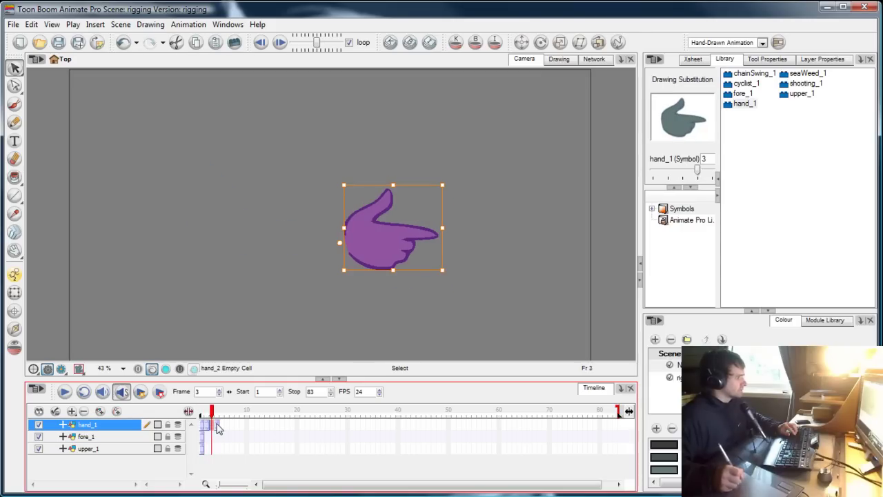
click(216, 425)
click(208, 425)
click(202, 424)
key(Escape)
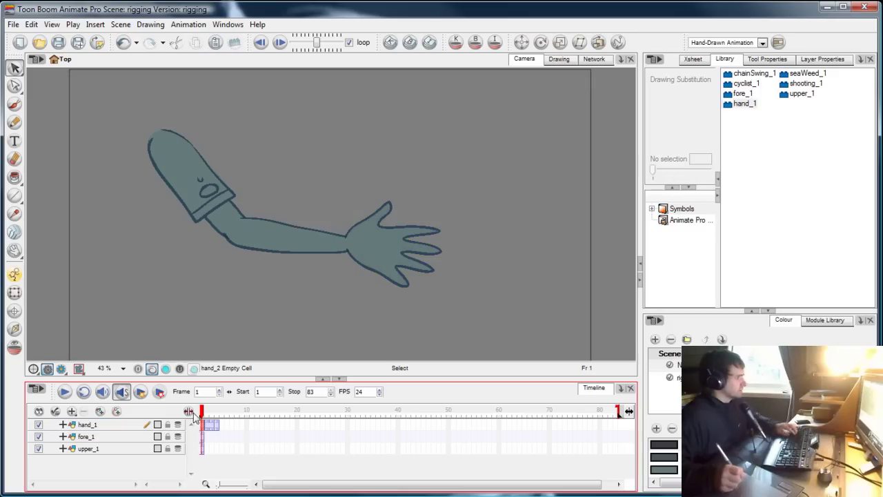
Step: Delete the alternative hand drawings from frames 2 to 4 of the hand_1 layer and return to frame 1
key(ctrl+z)
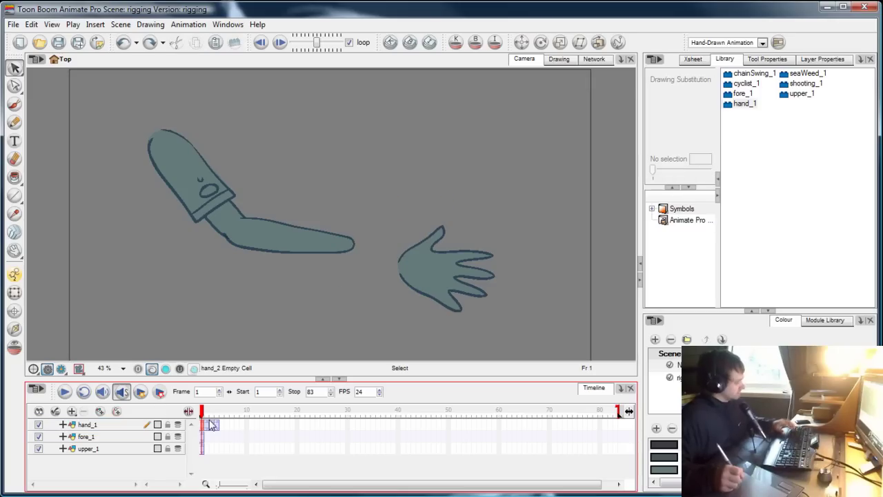
key(ctrl+z)
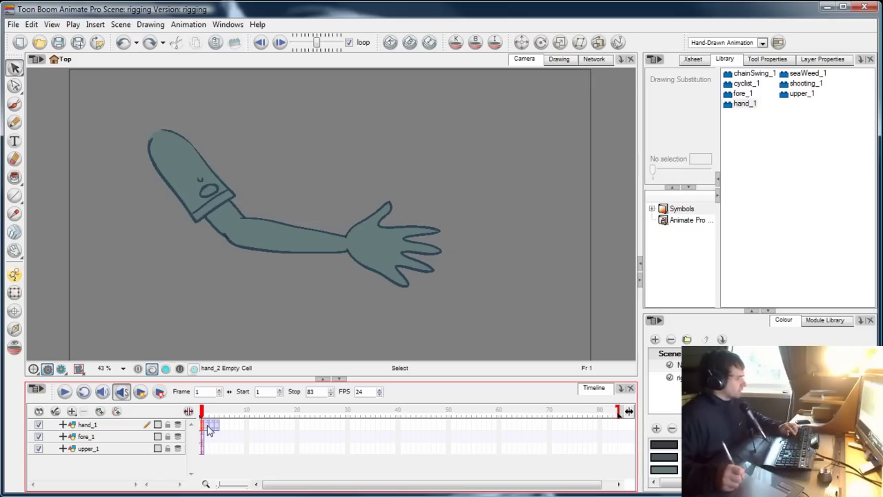
click(208, 425)
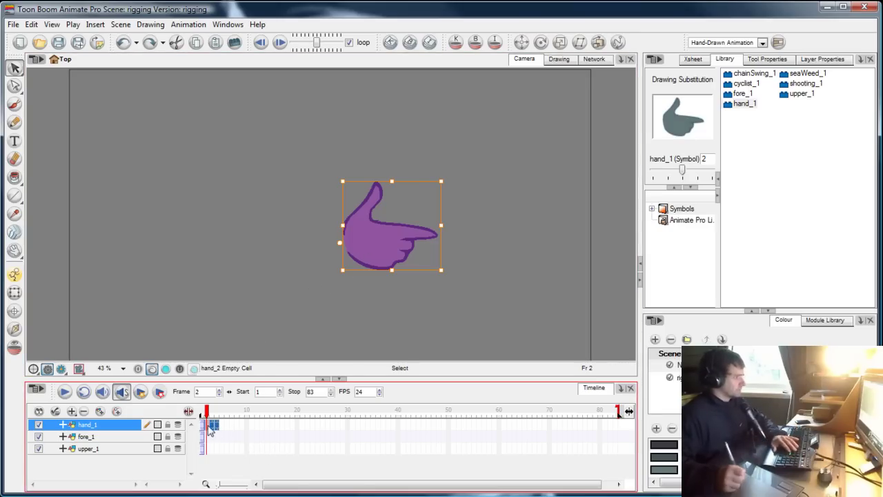
key(Delete)
click(200, 411)
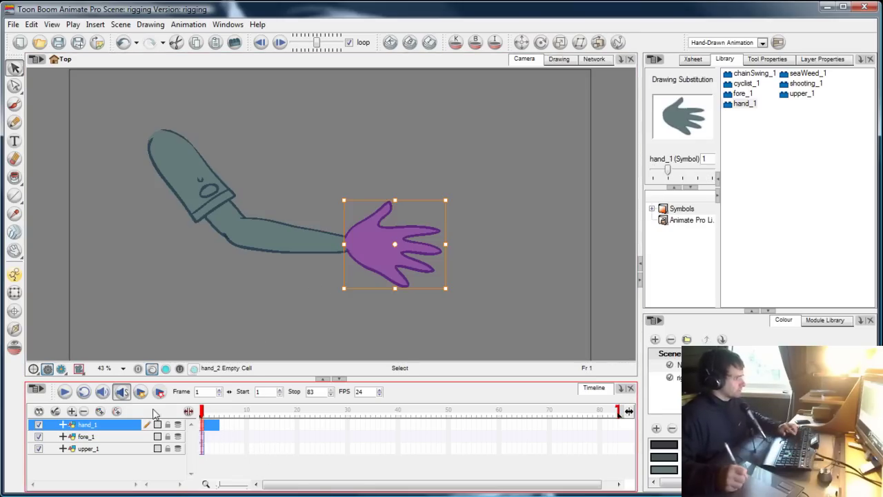
Step: Extend the exposure of the hand_1, fore_1 and upper_1 layers to frame 83 and return to frame 1
key(Escape)
drag(618, 424, 612, 451)
key(F5)
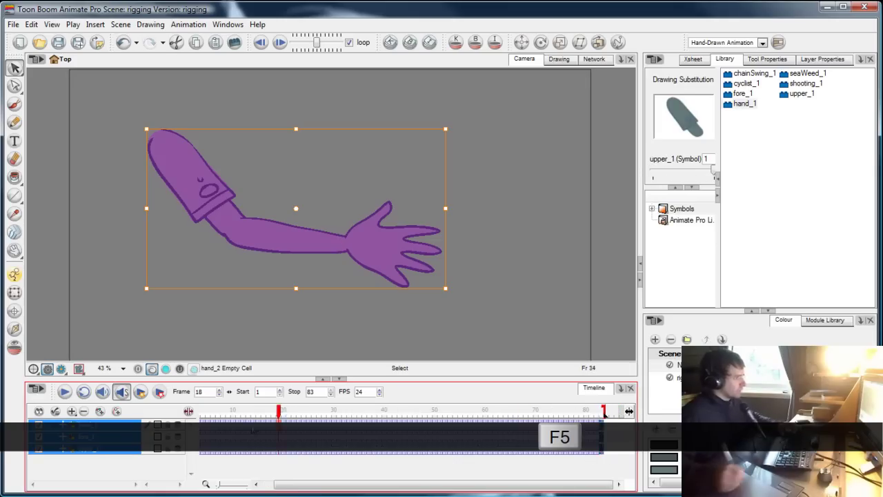
click(206, 418)
mouse_move(206, 418)
mouse_down()
mouse_move(239, 413)
mouse_move(178, 407)
mouse_move(217, 411)
mouse_move(199, 411)
mouse_up()
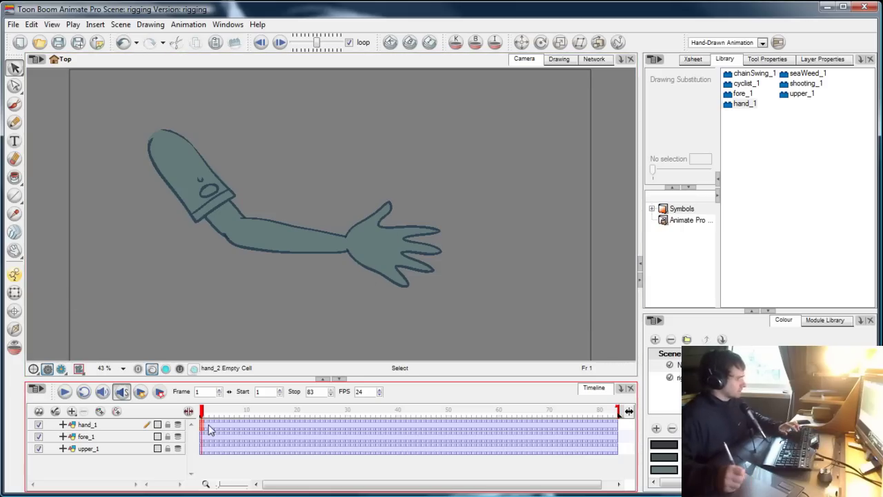
Step: Enter the hand_1 symbol to examine the hand drawings on its internal four-frame timeline, and return to the top level of the scene
double_click(381, 240)
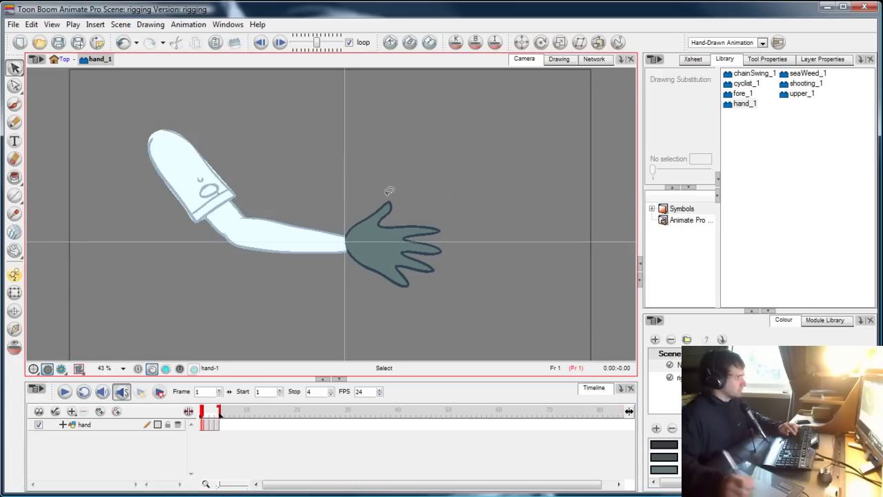
mouse_move(205, 415)
mouse_down()
mouse_move(213, 414)
mouse_move(193, 413)
mouse_up()
click(66, 60)
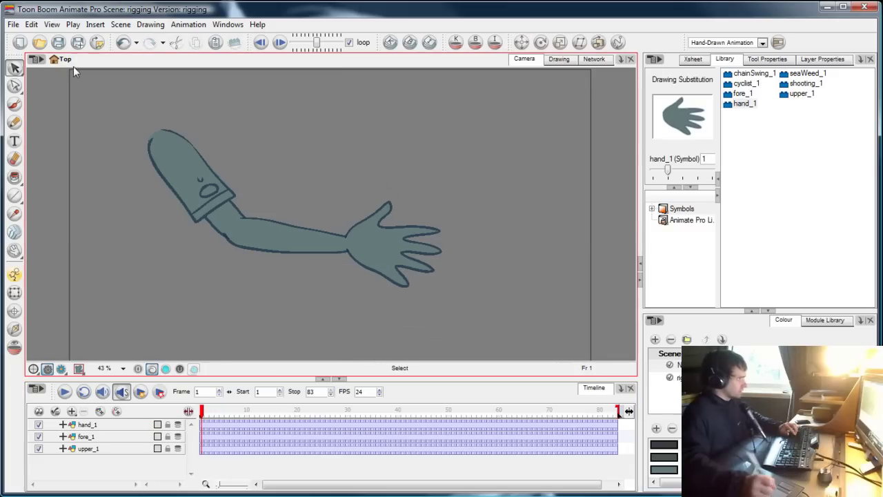
double_click(389, 232)
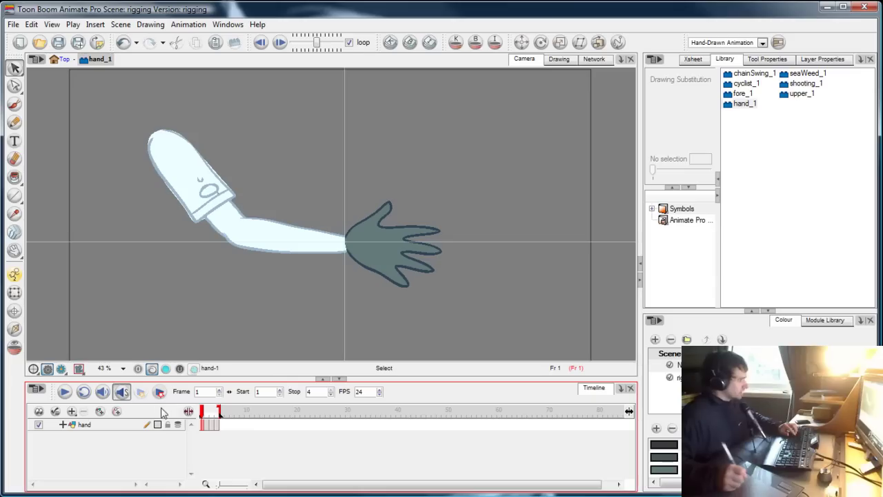
mouse_move(205, 414)
mouse_down()
mouse_move(213, 412)
mouse_move(198, 409)
mouse_up()
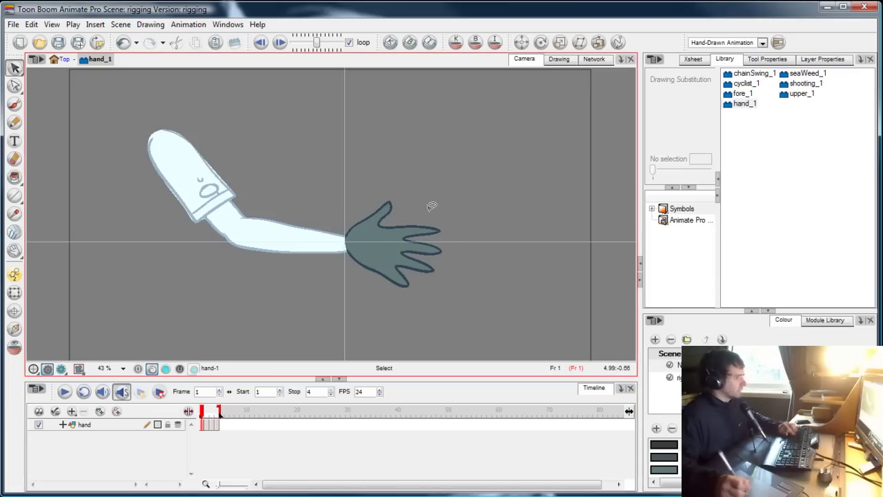
click(64, 59)
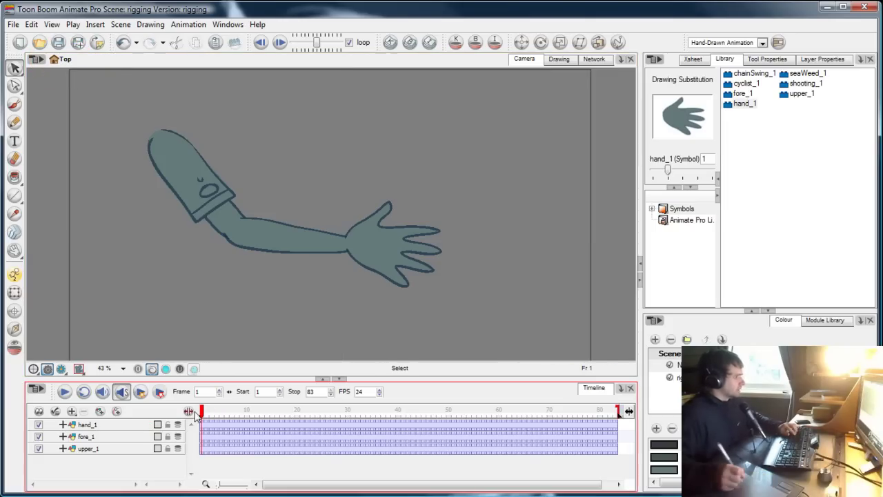
Step: Parent the hand_1 layer to fore_1 and the fore_1 layer to upper_1, and clear the selection
click(90, 425)
drag(91, 439, 88, 448)
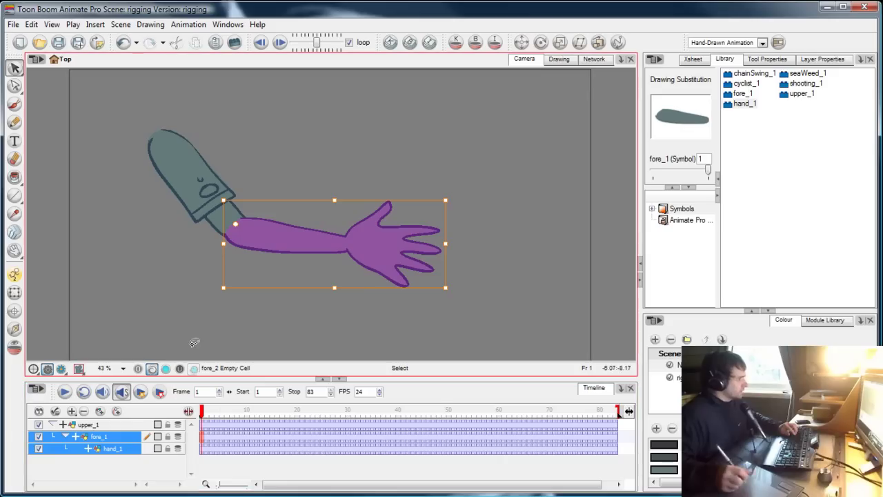
key(Escape)
Step: Check the pivot positions of the hand_1, fore_1 and upper_1 layers with the Rotate tool and return to frame 1
click(204, 449)
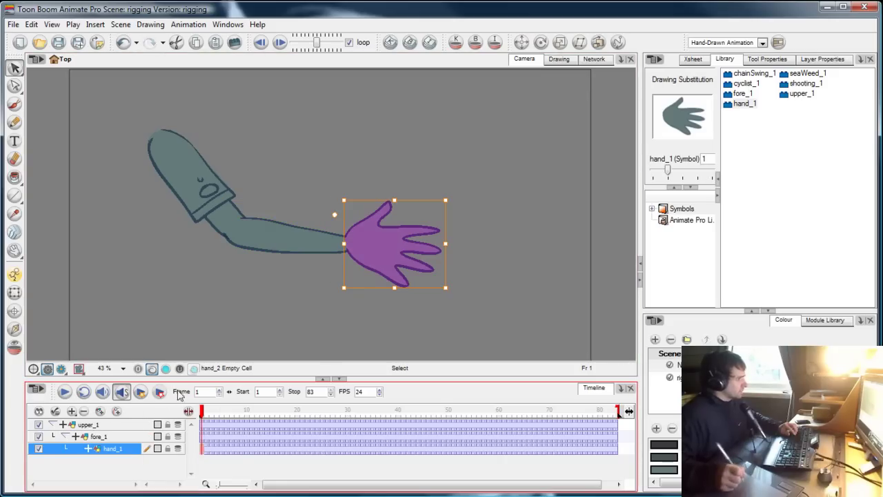
click(541, 43)
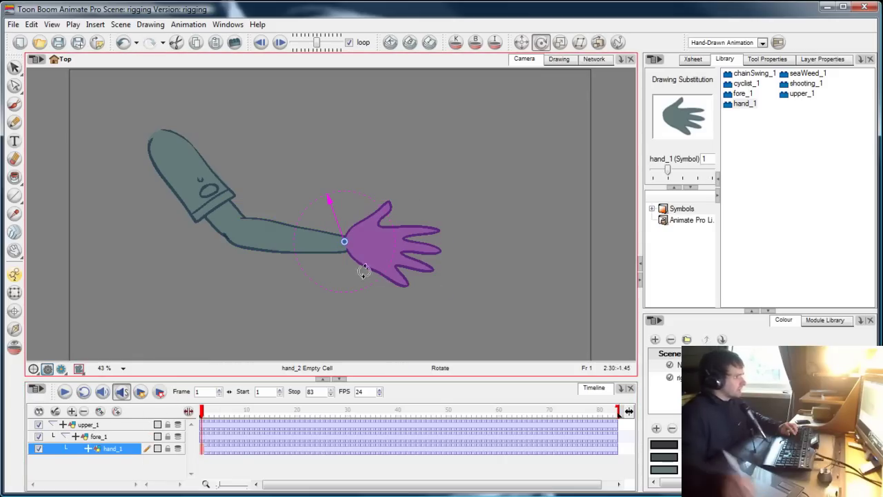
click(205, 438)
click(205, 426)
click(210, 412)
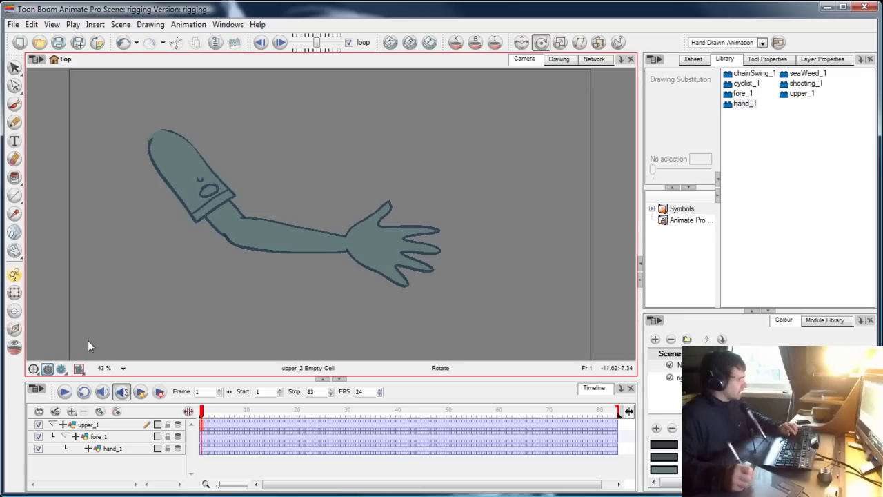
drag(203, 412, 173, 415)
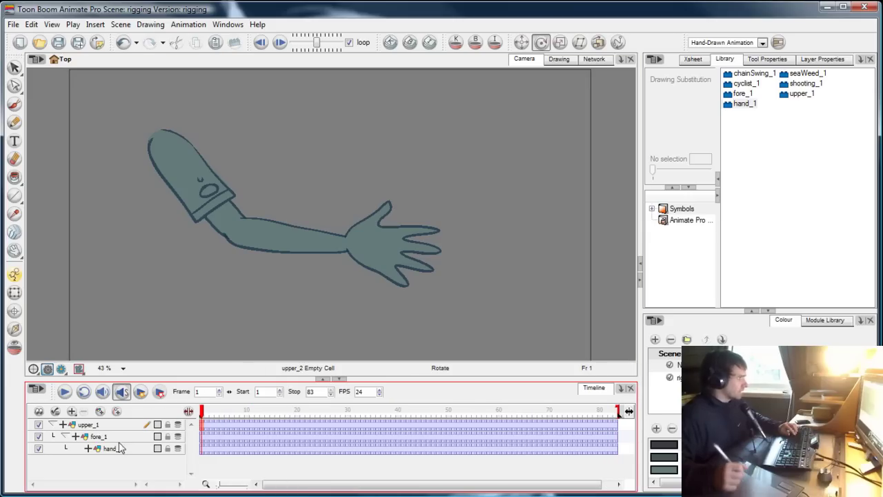